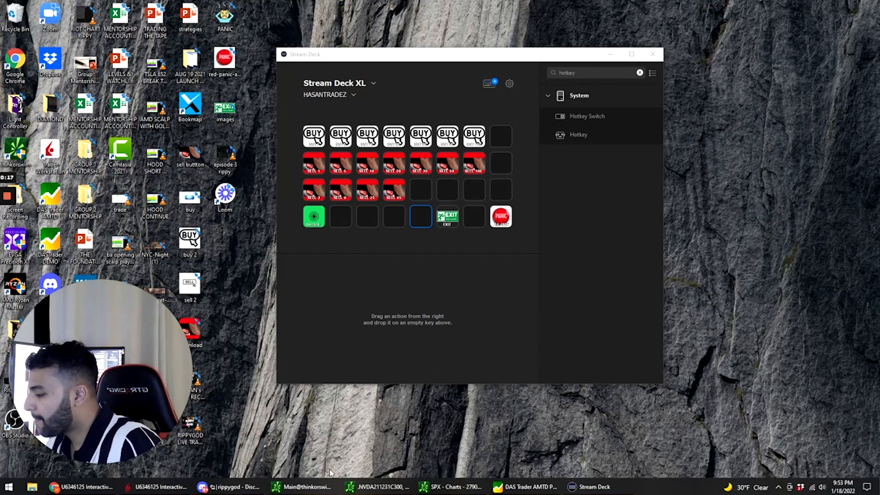
Switch to Interactive Brokers Trader Workstation and look through the existing layouts from Classic TWS to Options Trading.
click(156, 486)
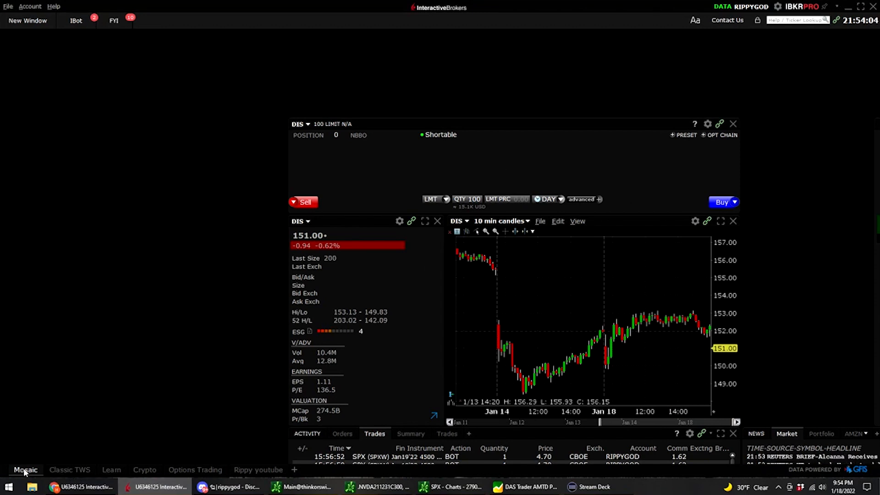
click(75, 471)
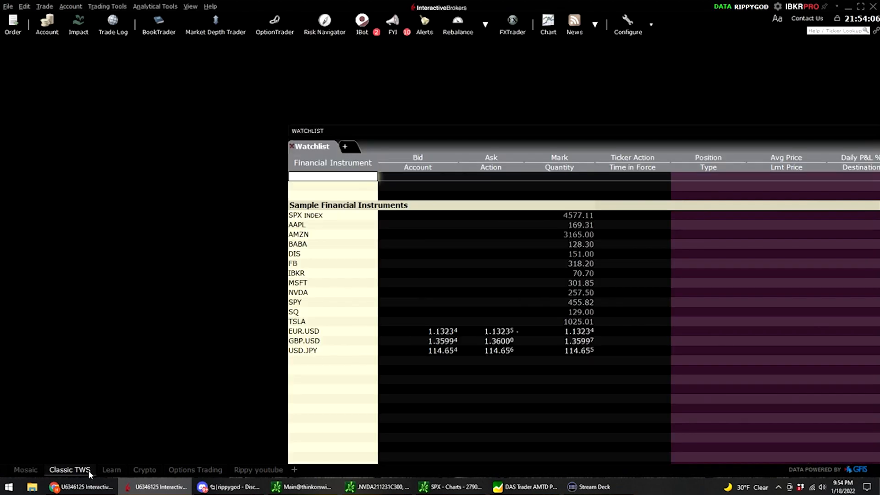
click(108, 470)
click(140, 470)
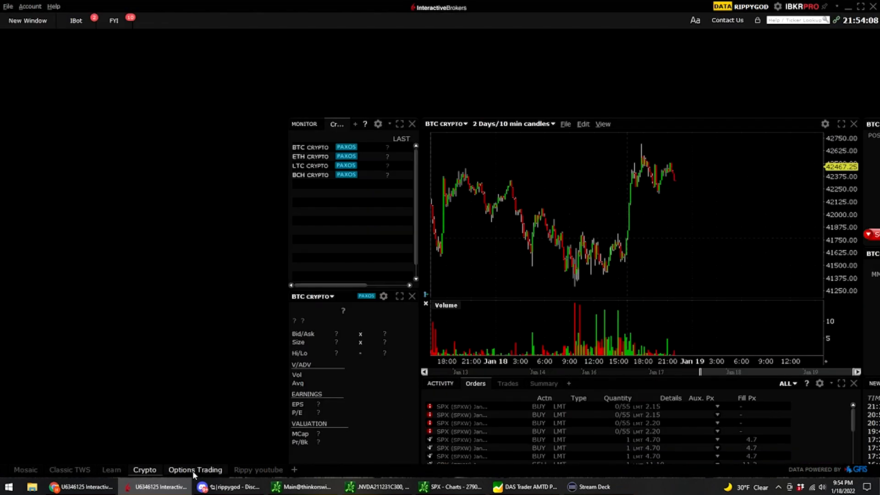
click(195, 469)
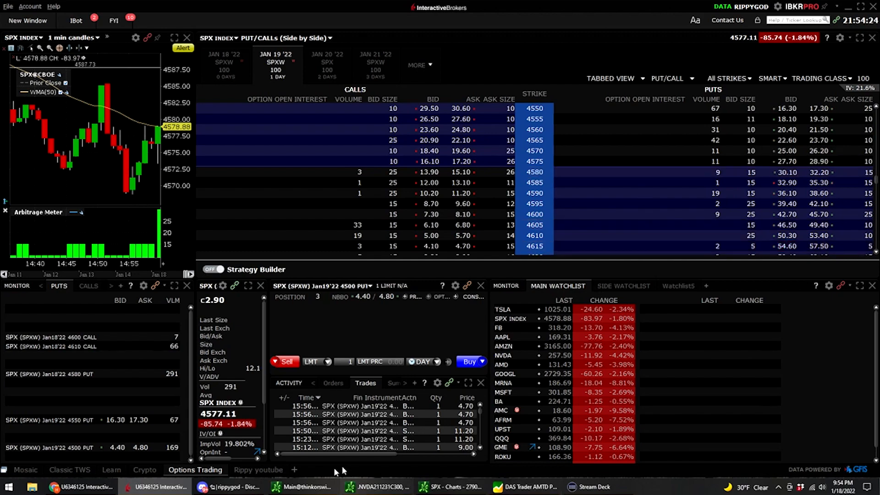
Delete the existing Rippy youtube layout and create a new custom layout named "rippy youtube".
right_click(274, 470)
click(293, 472)
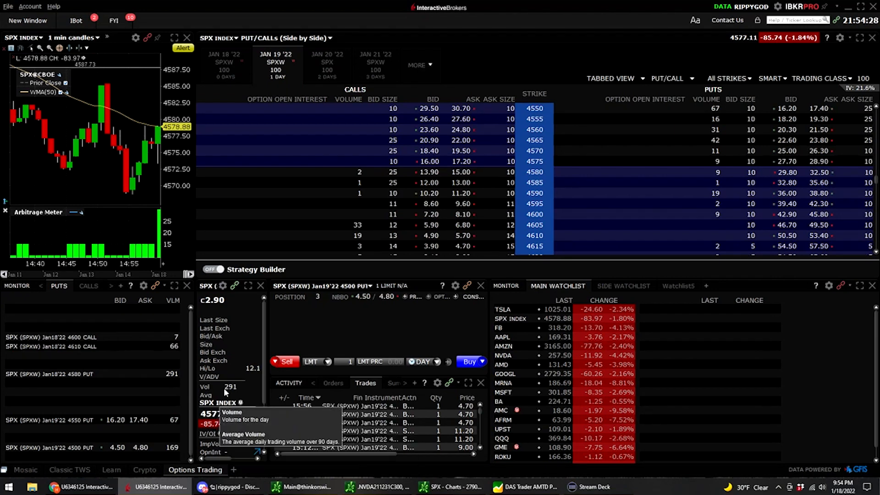
click(234, 469)
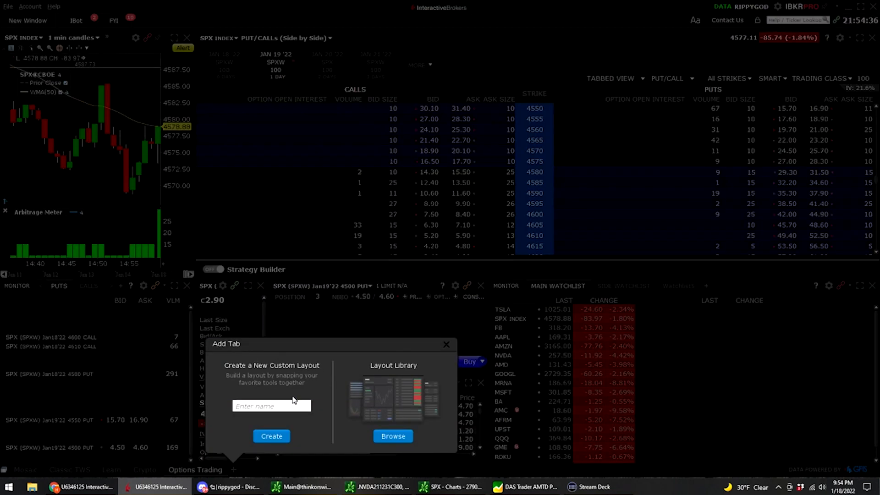
click(294, 403)
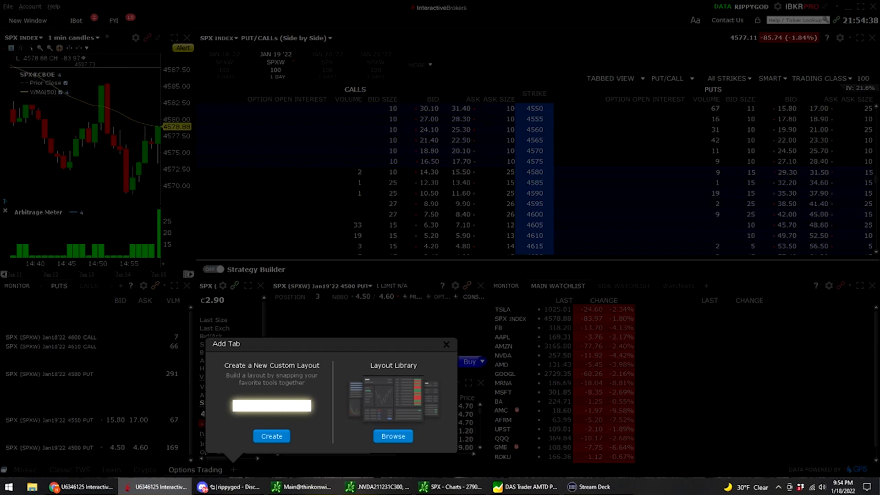
text(rippy youtube)
click(270, 437)
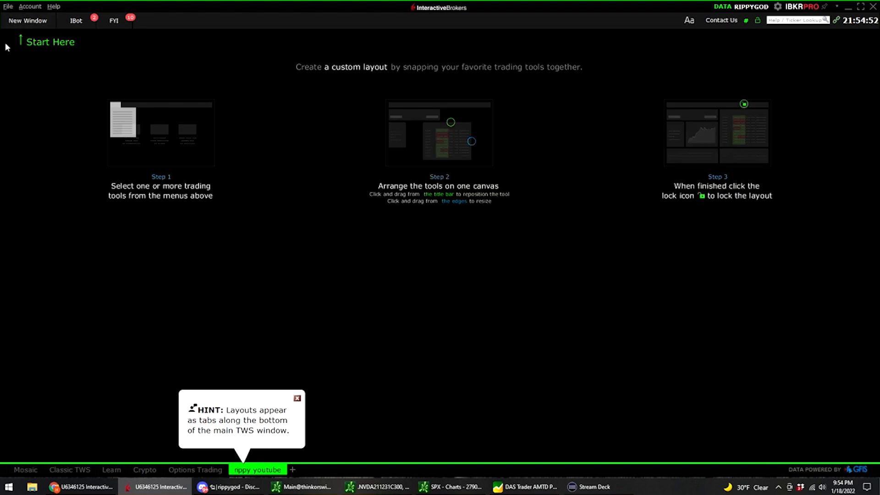
Add an Option Chain to the empty layout and size it to fill the canvas's upper-right area, leaving room beside it for a chart.
click(28, 21)
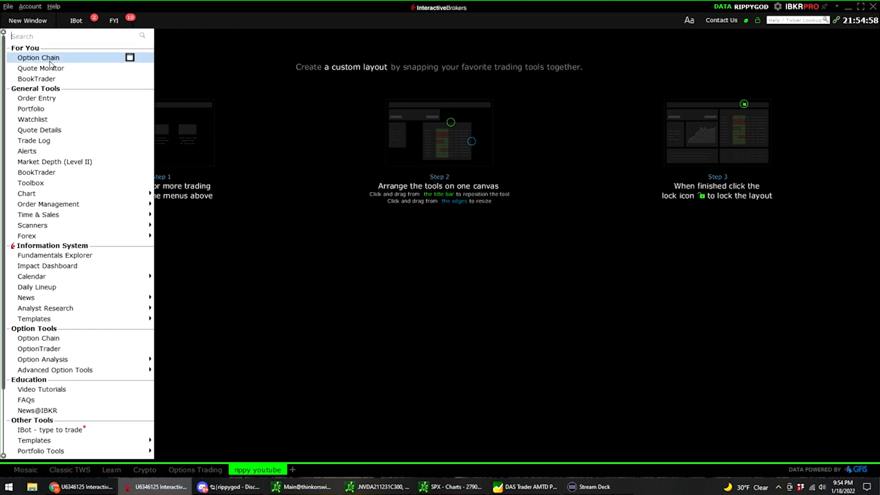
click(50, 63)
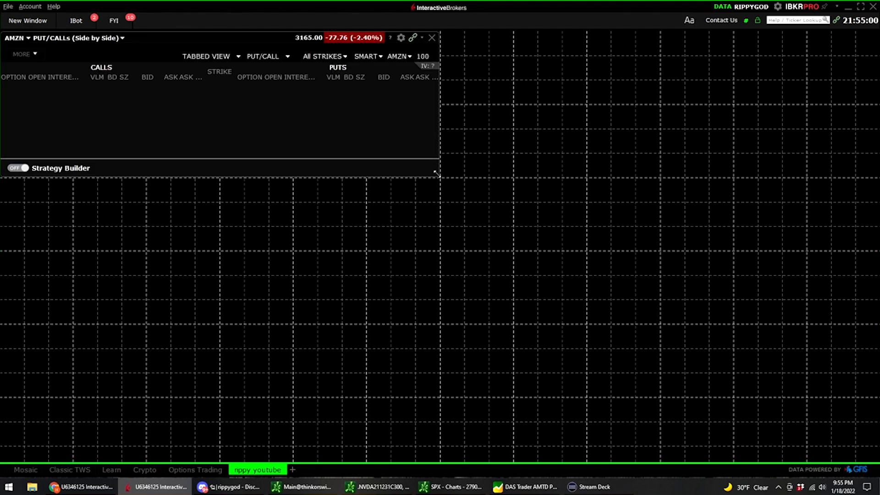
drag(436, 174, 755, 230)
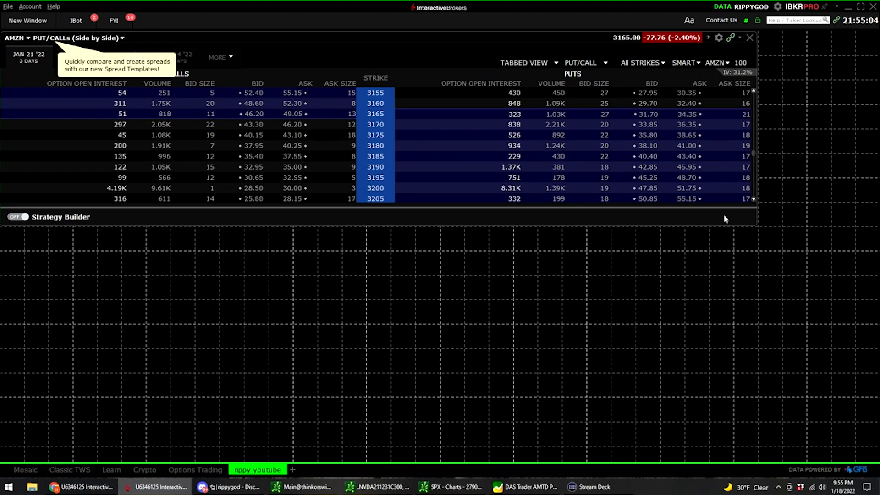
drag(403, 37, 521, 41)
drag(123, 223, 277, 224)
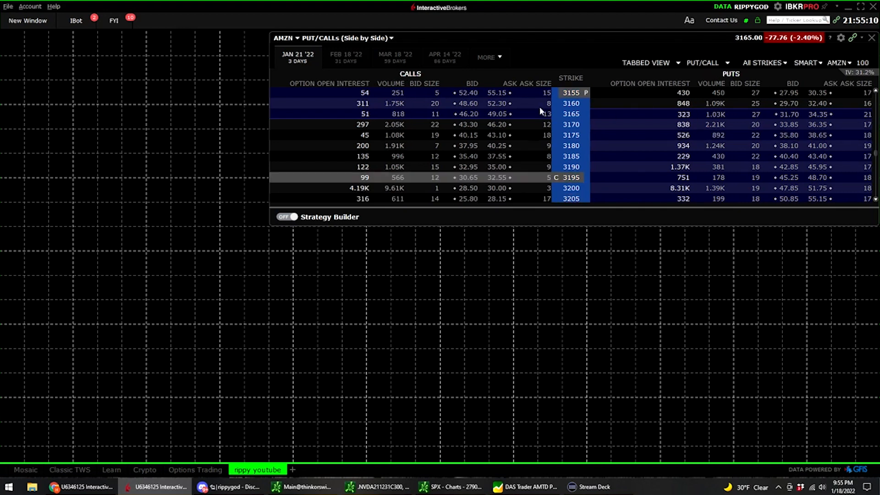
Add a Chart in the canvas's upper-left corner and resize it to fit beside the option chain at matching height.
click(28, 20)
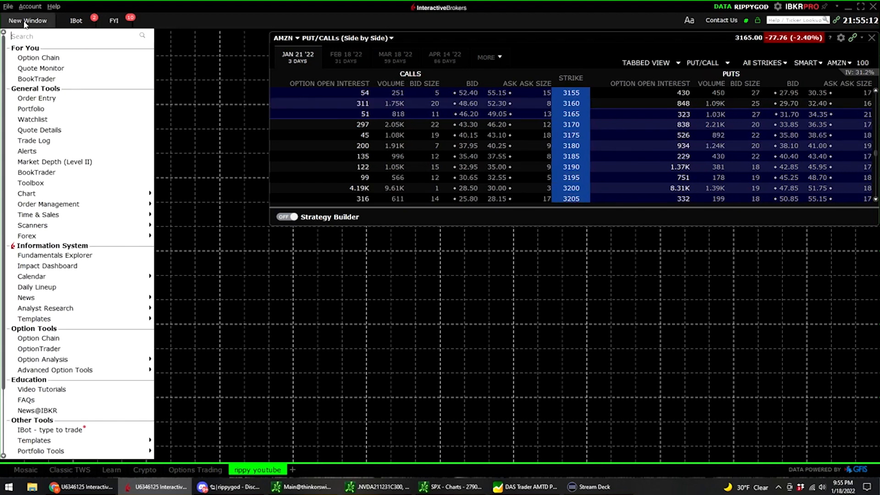
mouse_move(46, 194)
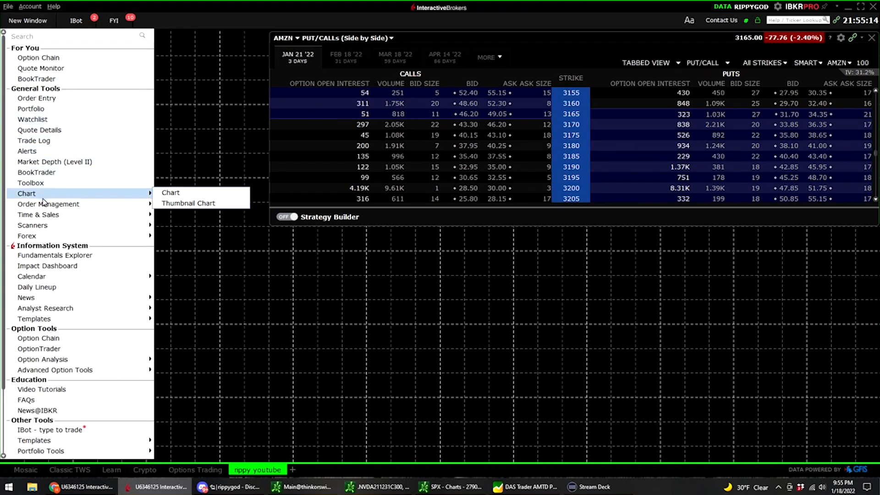
click(194, 192)
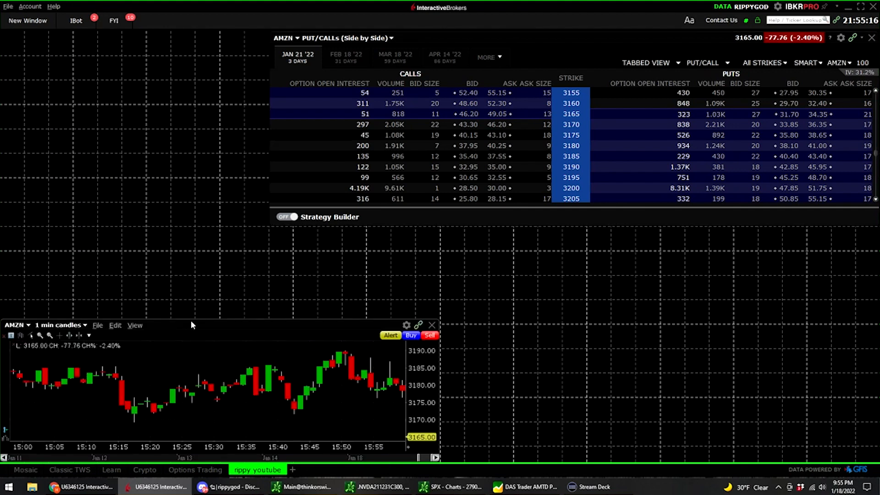
drag(190, 320, 231, 78)
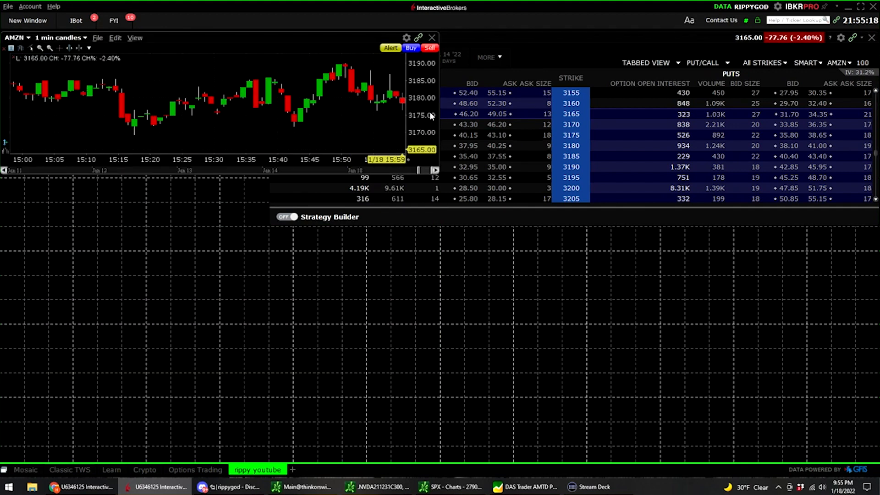
drag(439, 110, 266, 119)
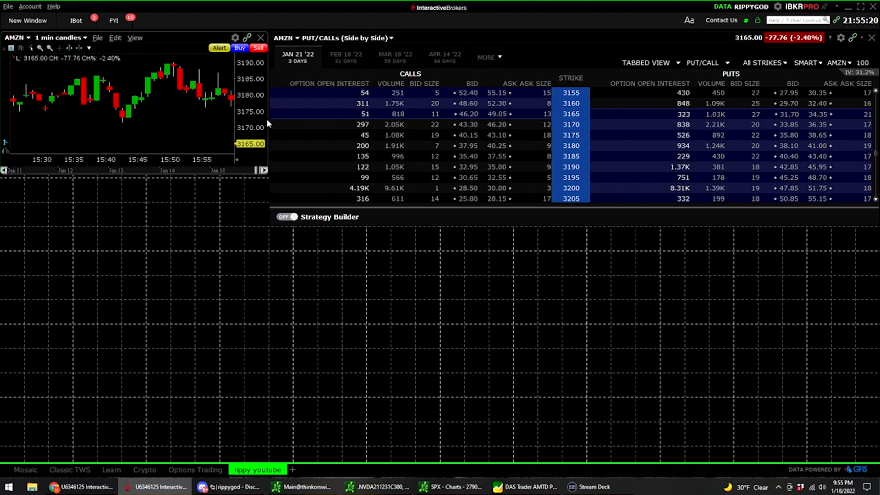
drag(244, 173, 244, 227)
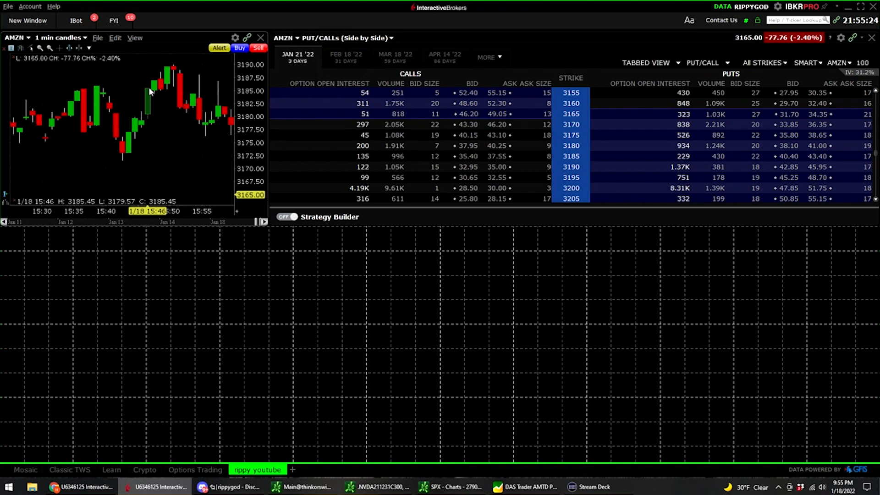
Add an Exponential Moving Avg. study to the AMZN chart.
click(89, 48)
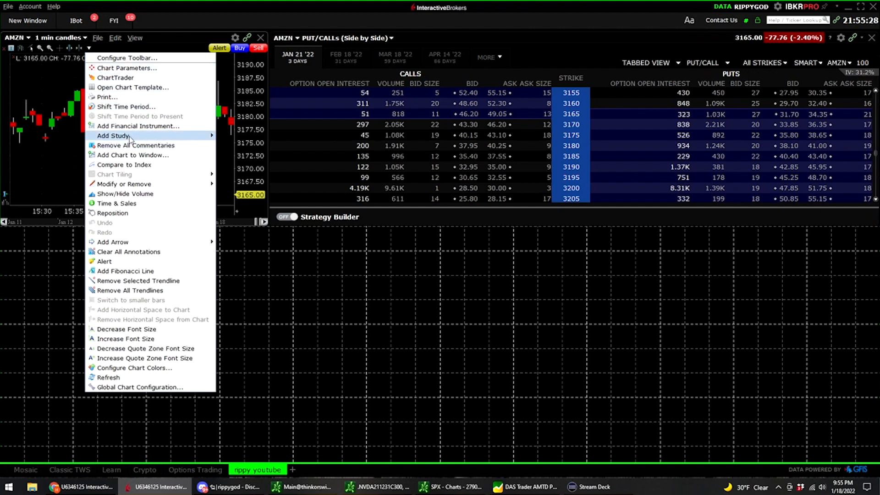
mouse_move(215, 137)
mouse_move(275, 155)
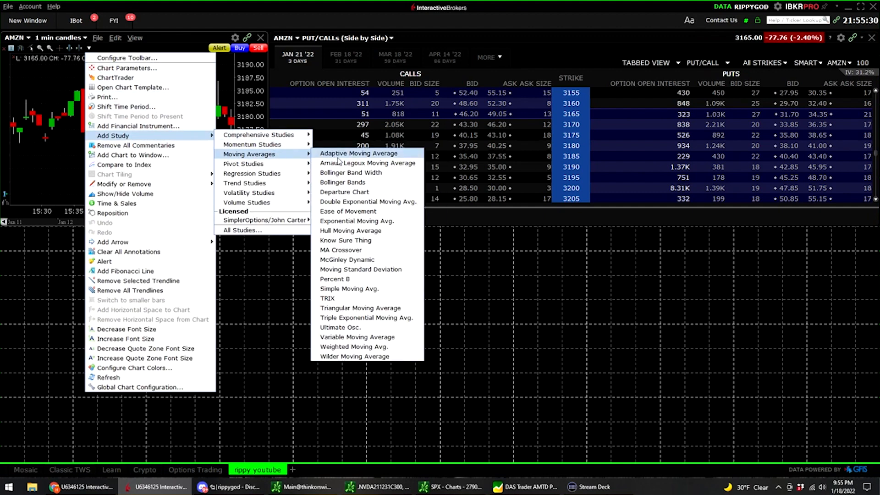
click(362, 222)
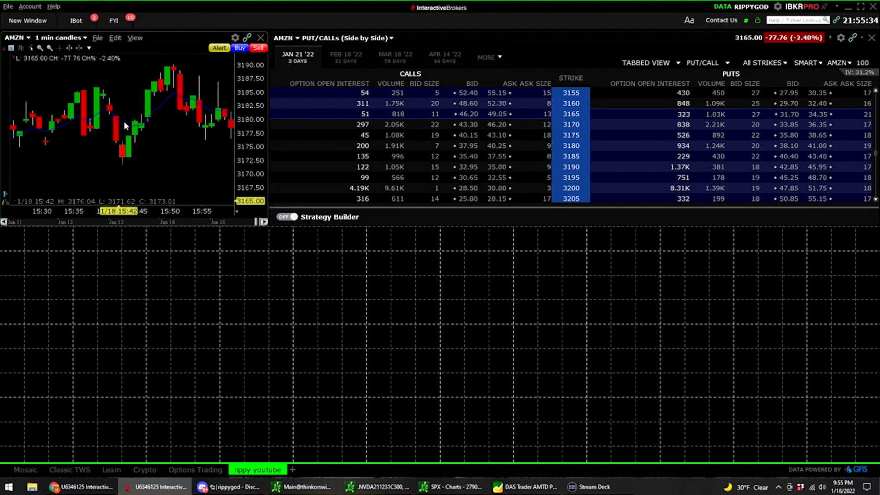
Set the period of the chart's exponential moving average to 21 and apply it.
right_click(124, 125)
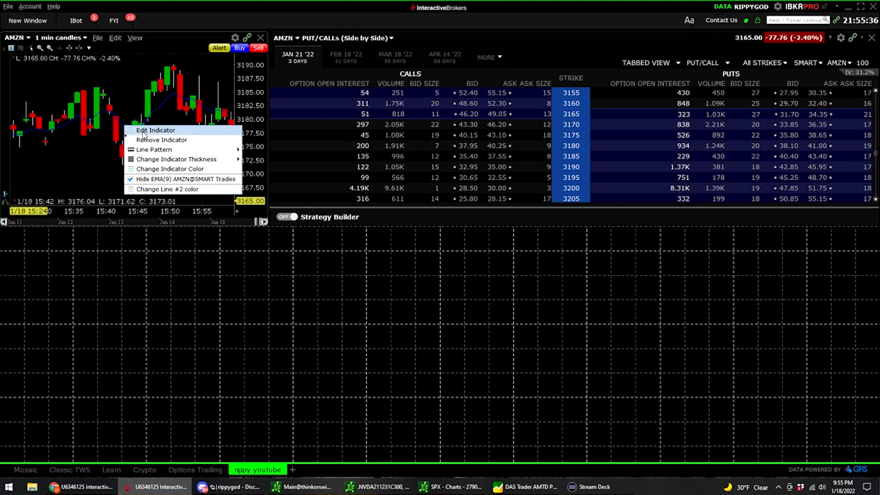
click(144, 130)
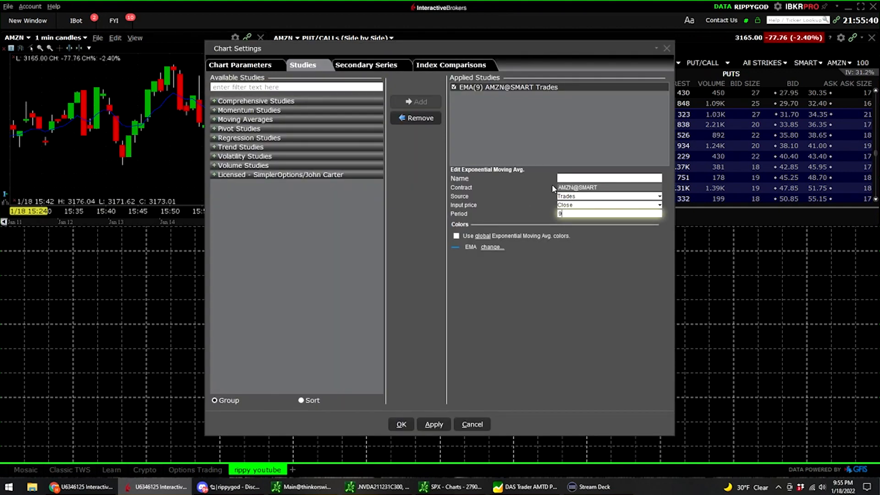
text(21)
click(427, 425)
click(401, 425)
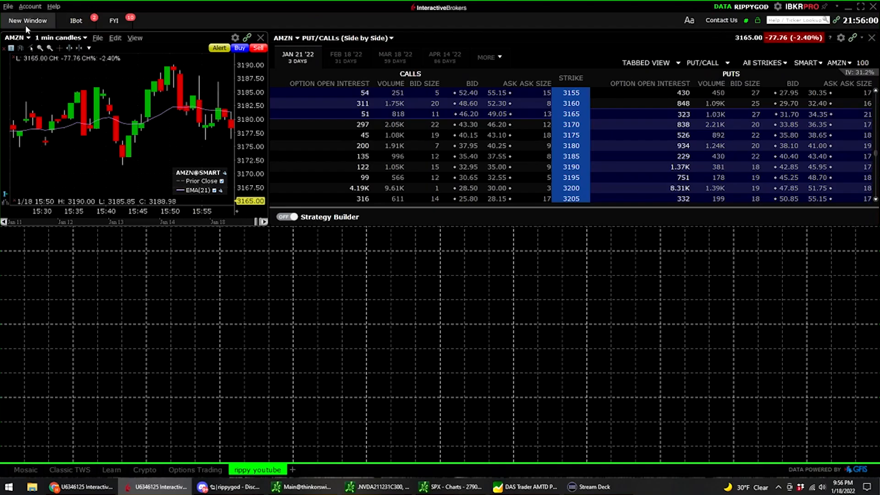
Add a Watchlist directly beneath the chart and narrow it to two sets of columns.
click(25, 25)
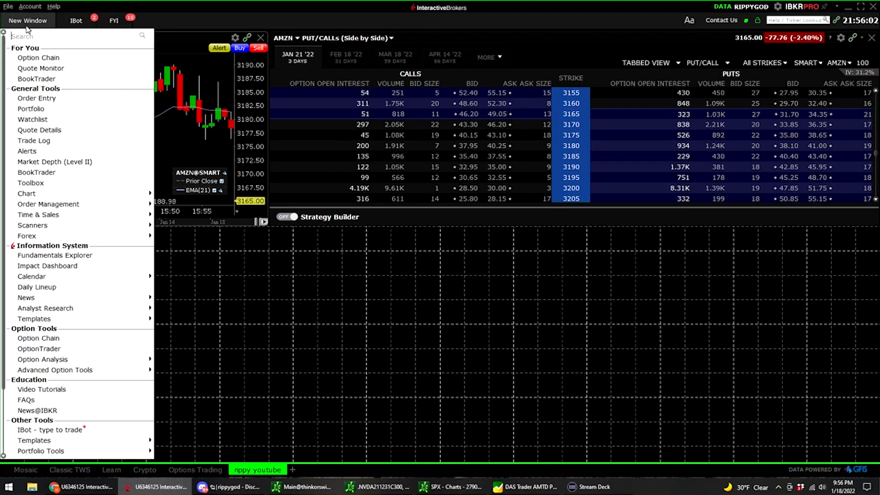
click(46, 120)
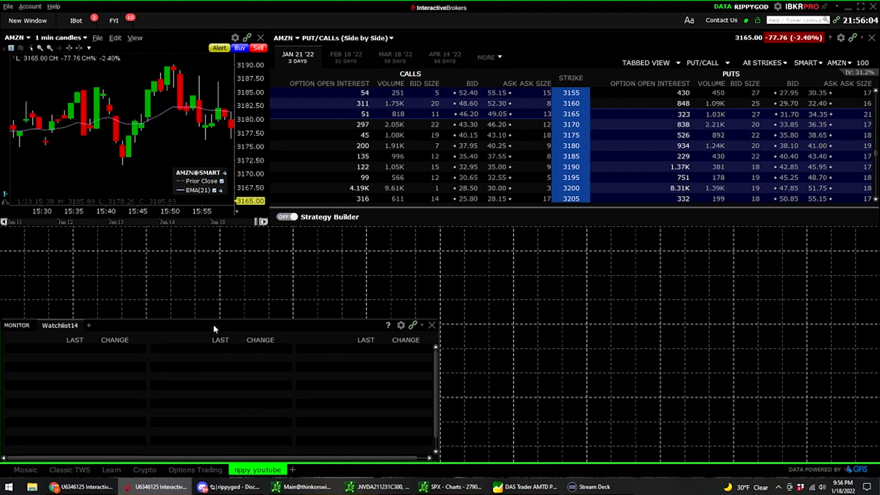
drag(173, 319, 165, 229)
drag(436, 343, 313, 345)
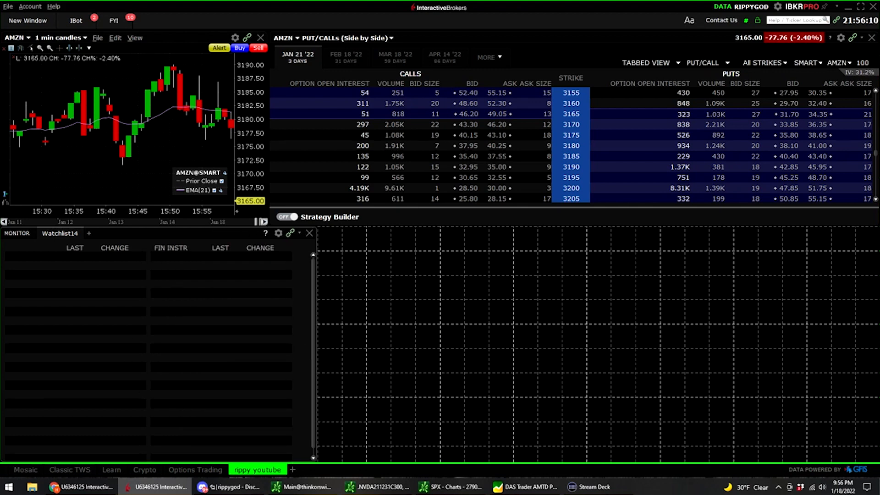
Remove the Last, Change and Change % columns from the new watchlist's shown columns.
click(281, 232)
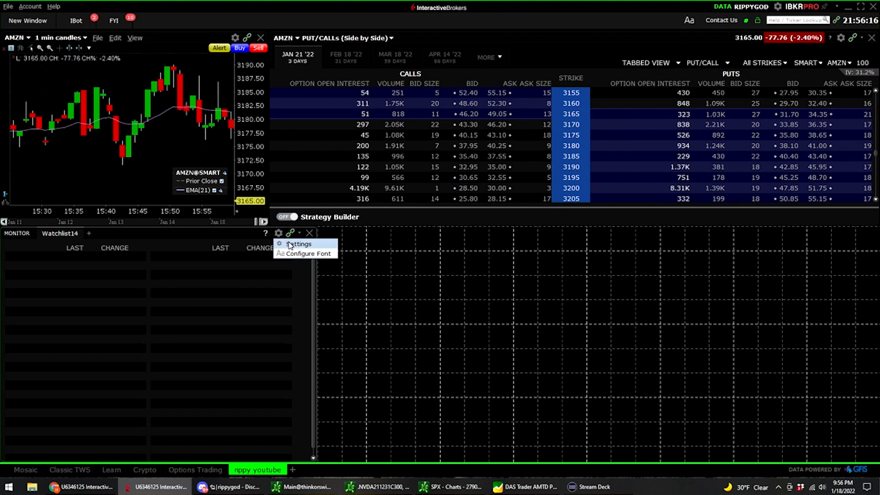
click(289, 245)
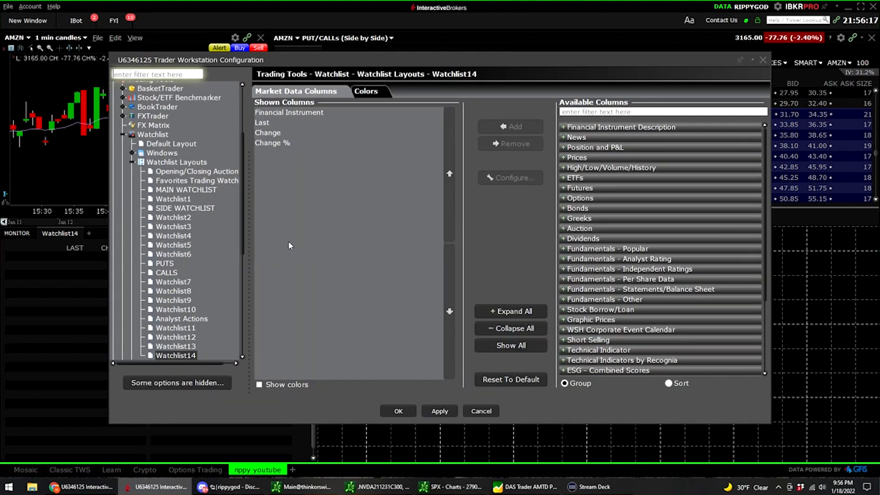
click(267, 123)
click(507, 144)
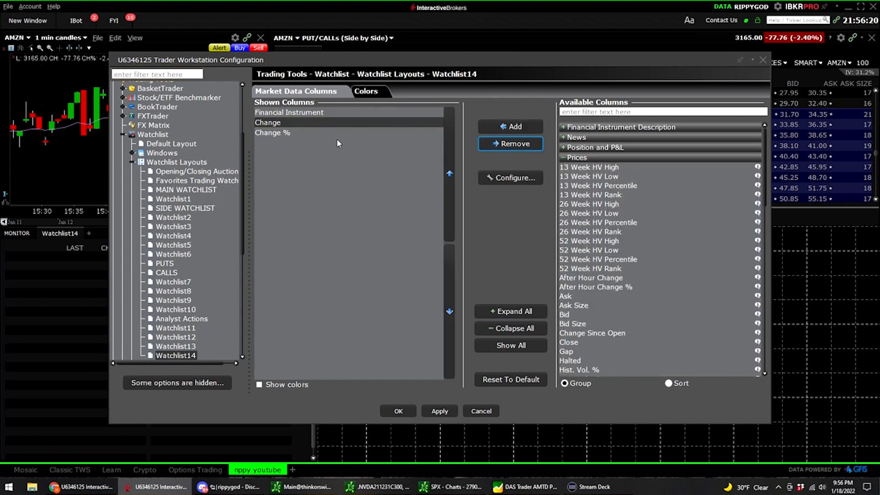
click(510, 146)
click(521, 145)
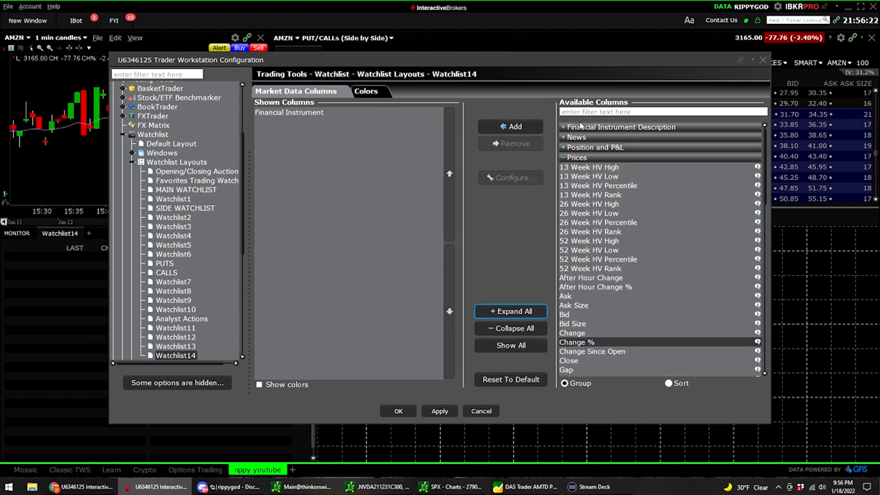
Find the Bid column among the available columns and add it to the watchlist.
click(581, 111)
text(bid)
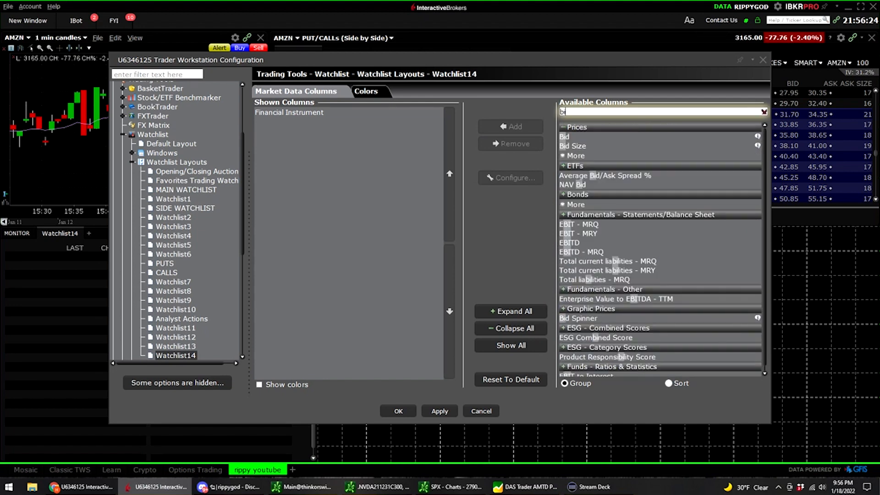
click(568, 136)
click(520, 131)
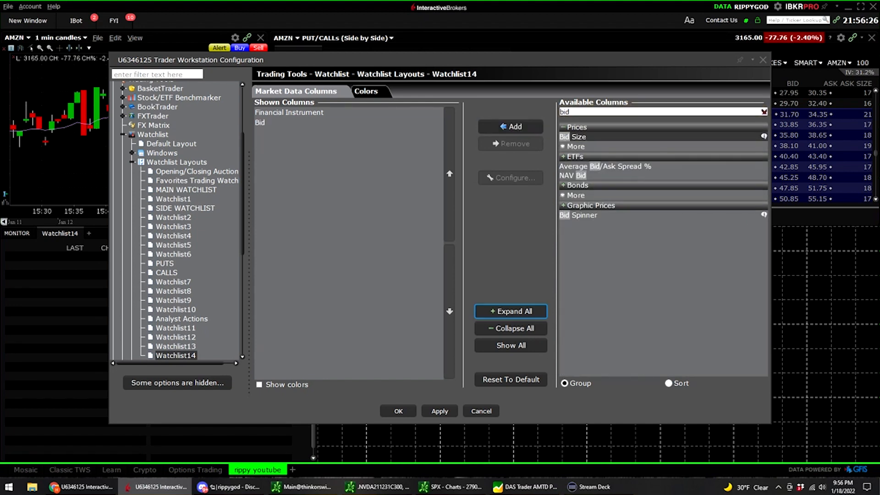
Find the Ask column among the available columns and add it to the watchlist.
key(BackSpace)
key(BackSpace)
key(BackSpace)
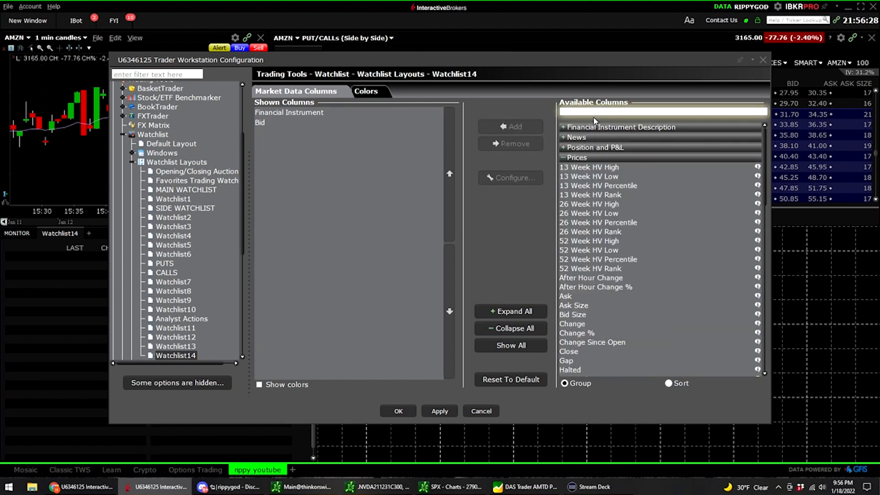
text(ask)
click(576, 138)
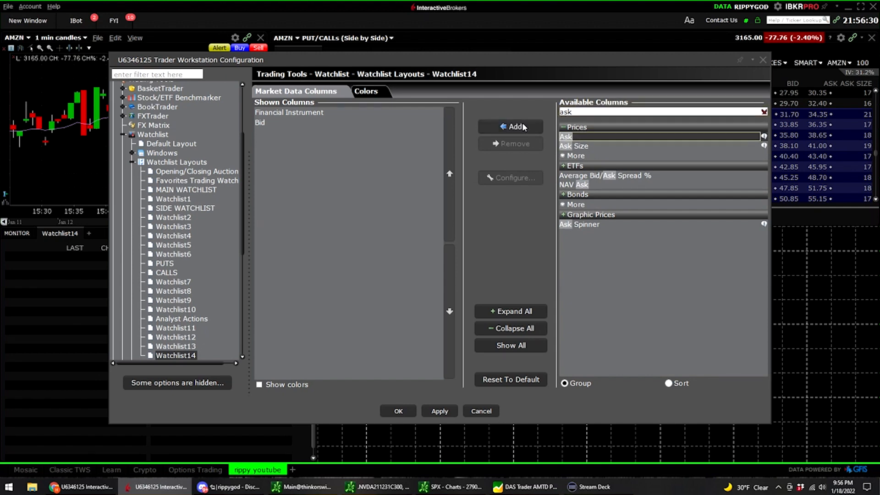
click(513, 126)
Find the plain Volume column, add it to the watchlist's shown columns and accept the configuration.
click(578, 112)
key(BackSpace)
key(BackSpace)
key(BackSpace)
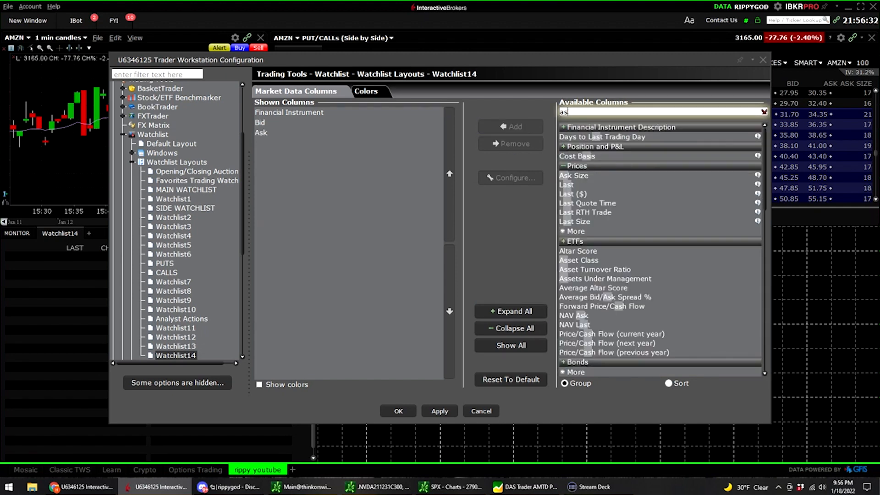
text(volume)
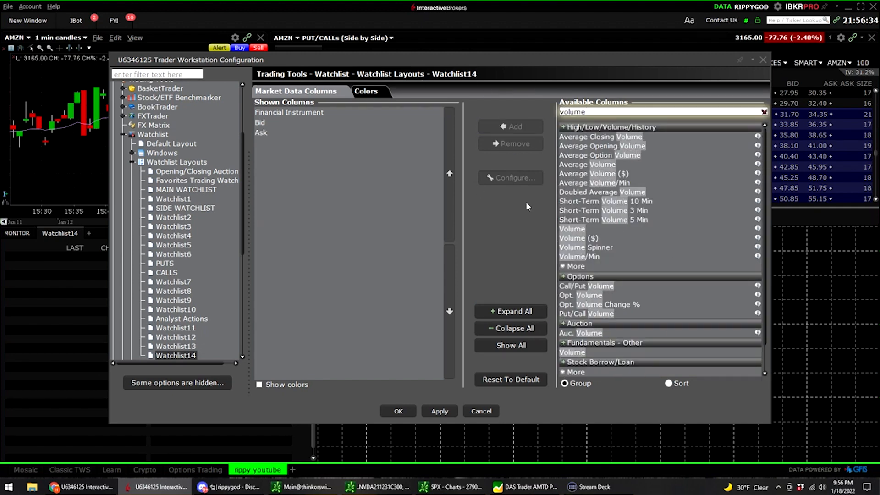
click(571, 229)
click(513, 126)
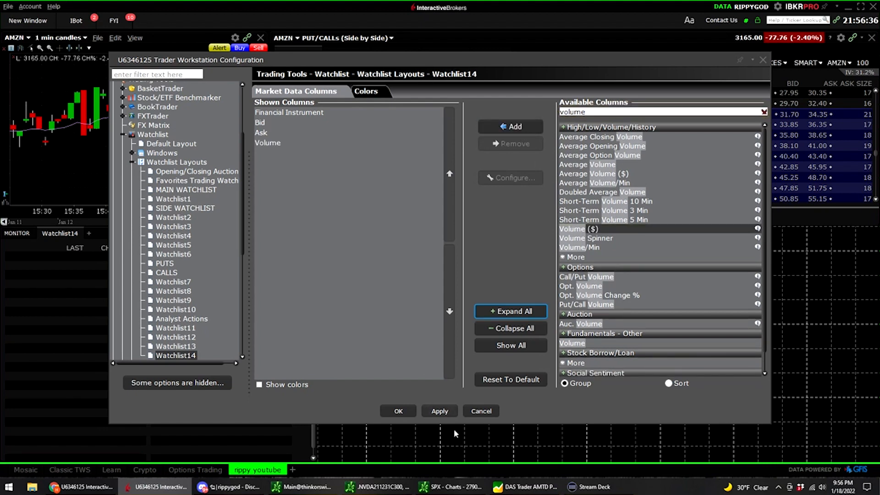
click(399, 411)
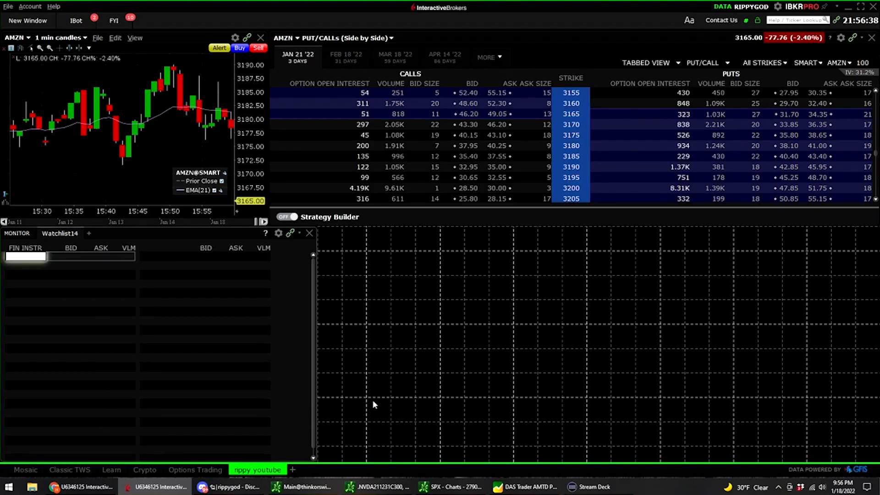
Create a second new watchlist as another page in the monitor beneath the chart.
click(89, 233)
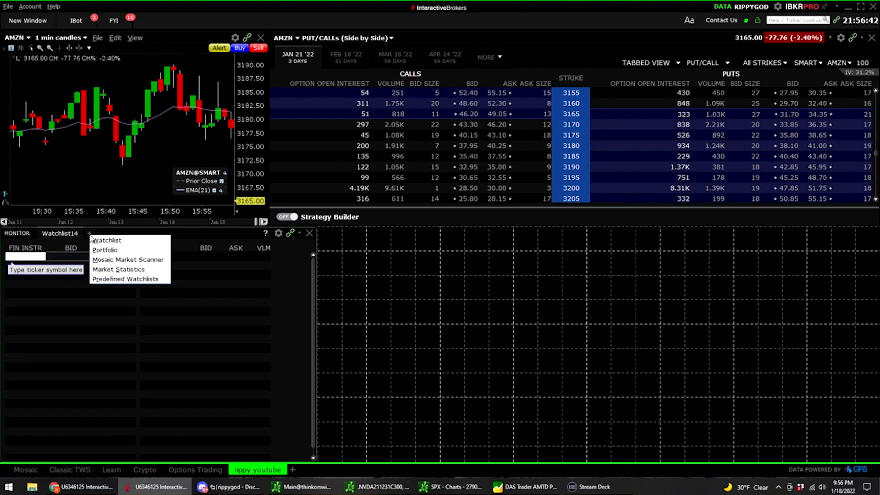
click(117, 248)
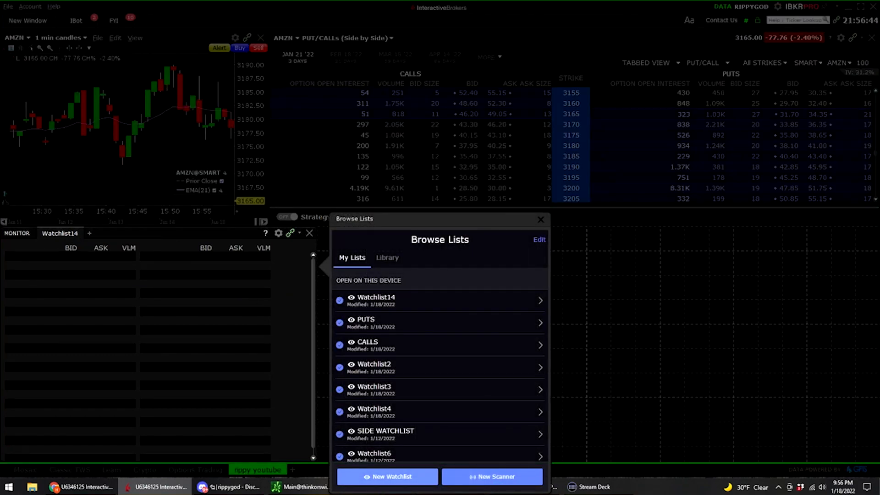
click(387, 476)
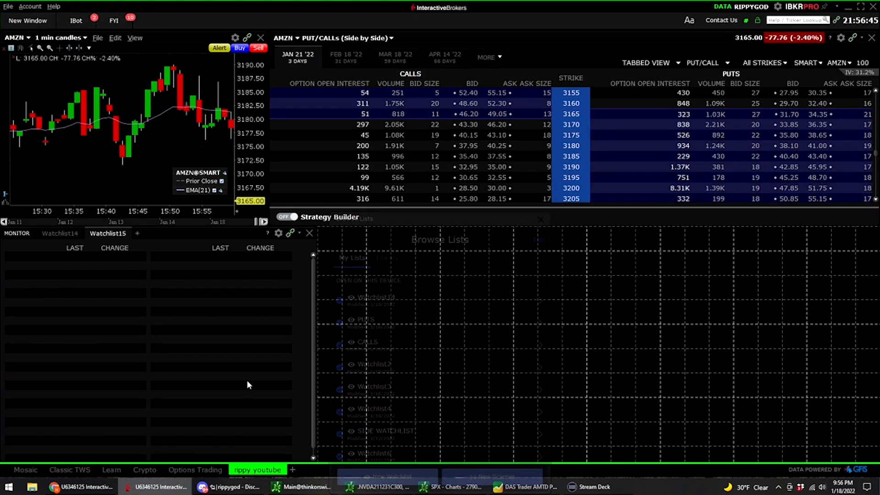
Remove the Last, Change and Change % columns from the second watchlist's shown columns.
click(279, 234)
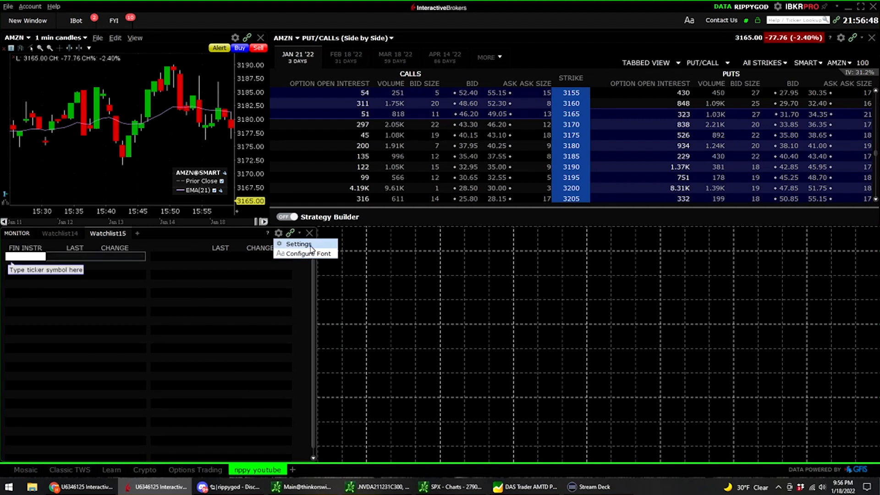
click(310, 246)
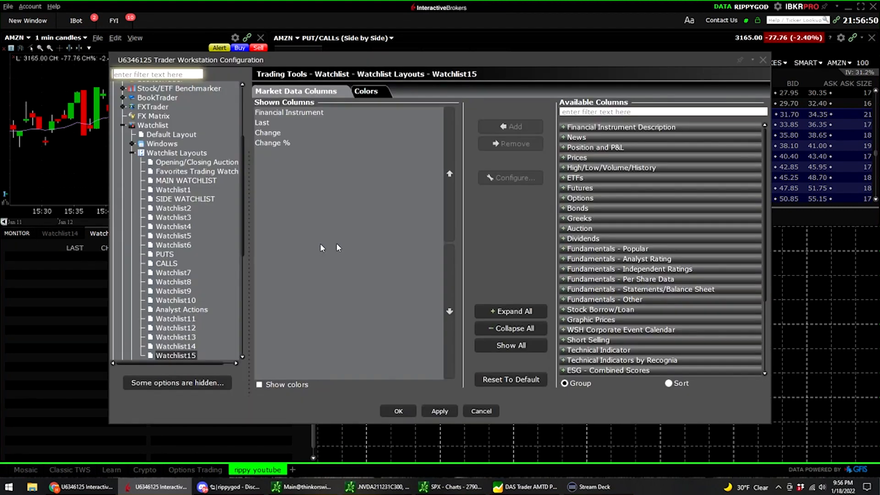
click(349, 124)
click(522, 144)
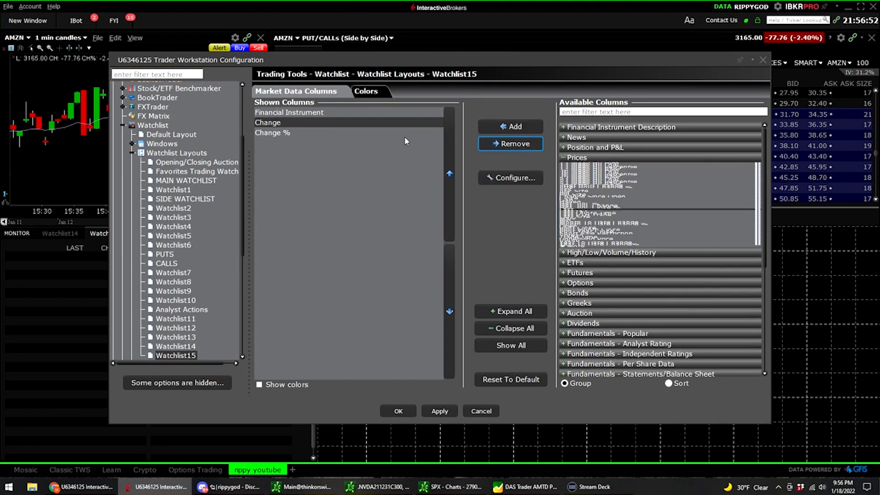
click(523, 143)
click(523, 144)
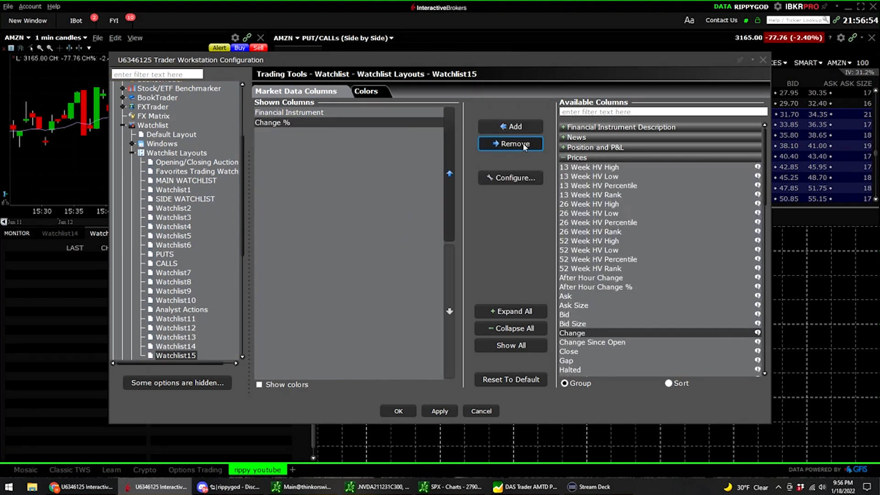
Find the Bid and Ask columns and add both to the second watchlist.
text(bid)
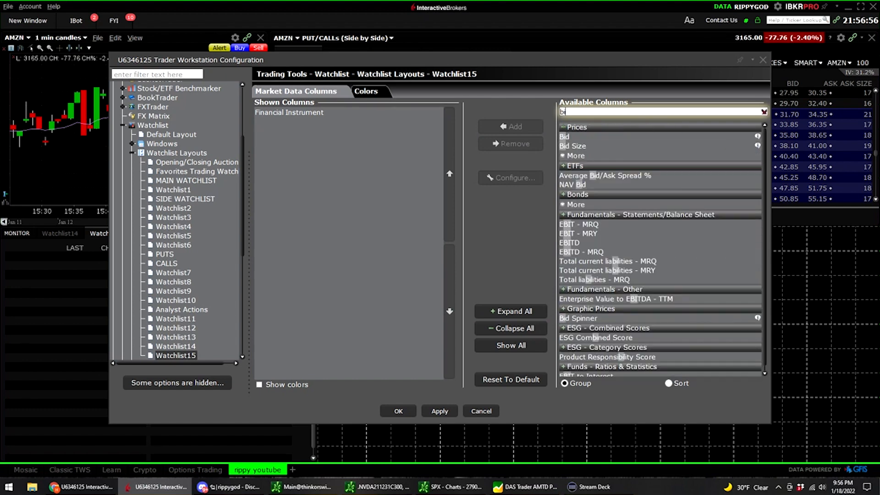
click(583, 136)
click(512, 127)
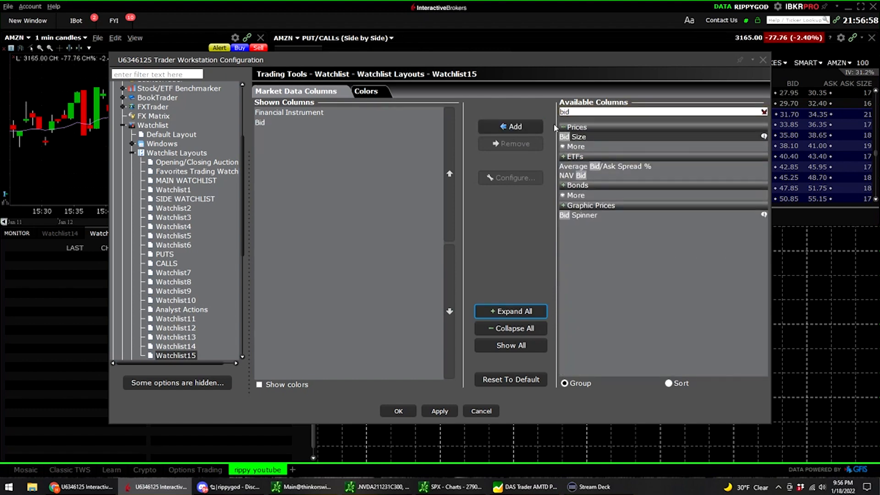
key(BackSpace)
key(BackSpace)
key(BackSpace)
text(ask)
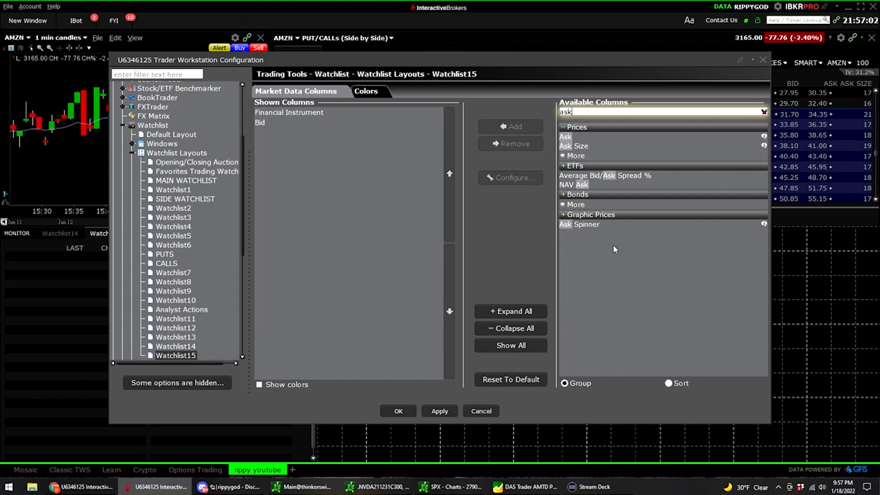
click(572, 136)
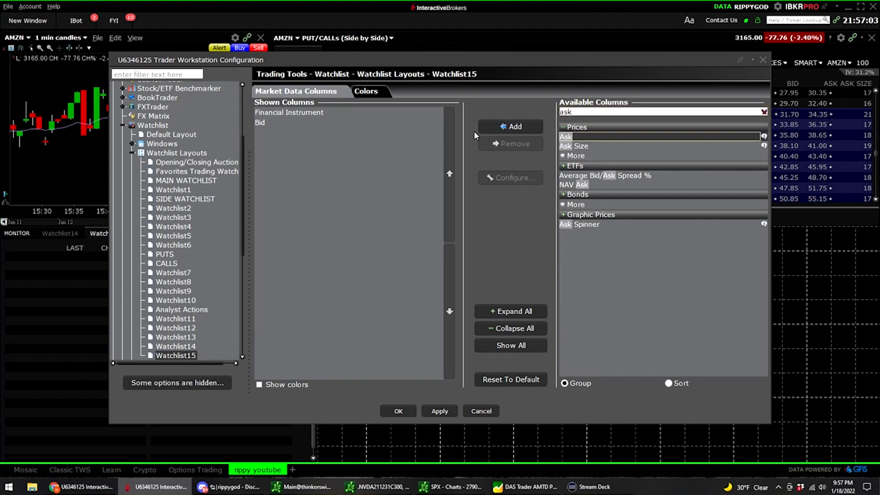
Add the plain Volume column to the second watchlist and accept its column configuration.
click(587, 112)
key(BackSpace)
key(BackSpace)
key(BackSpace)
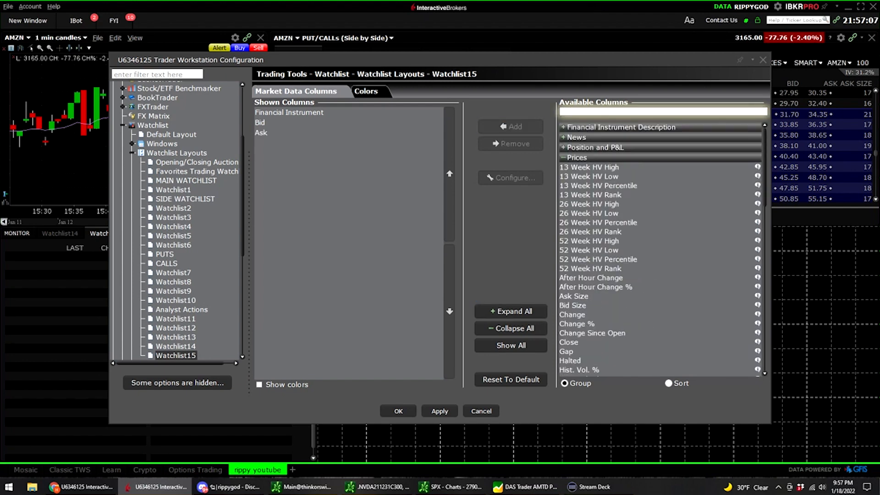
text(volume)
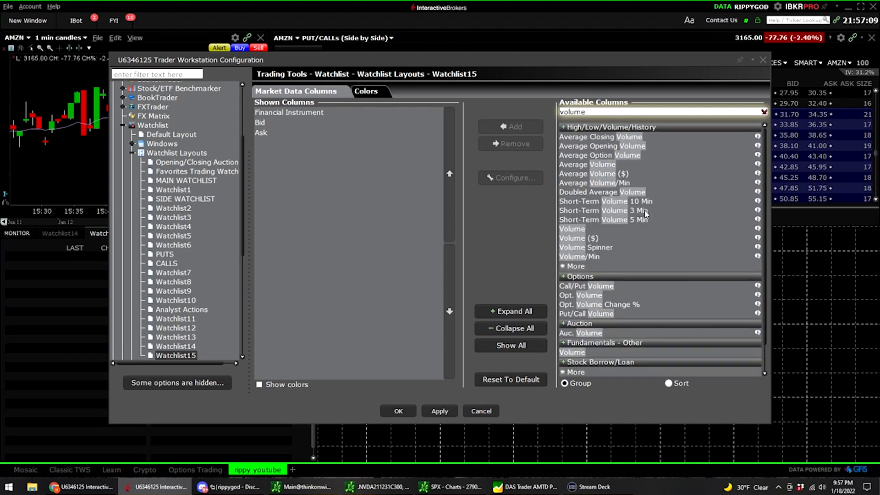
click(570, 230)
click(504, 127)
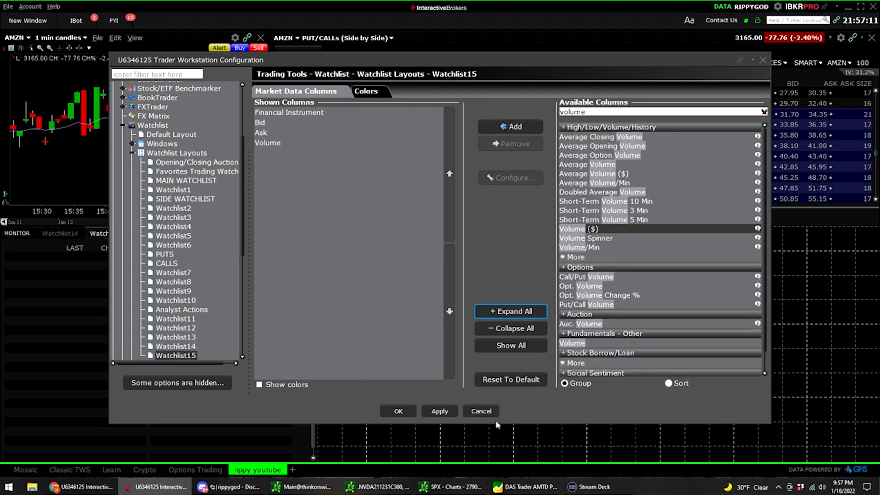
click(398, 411)
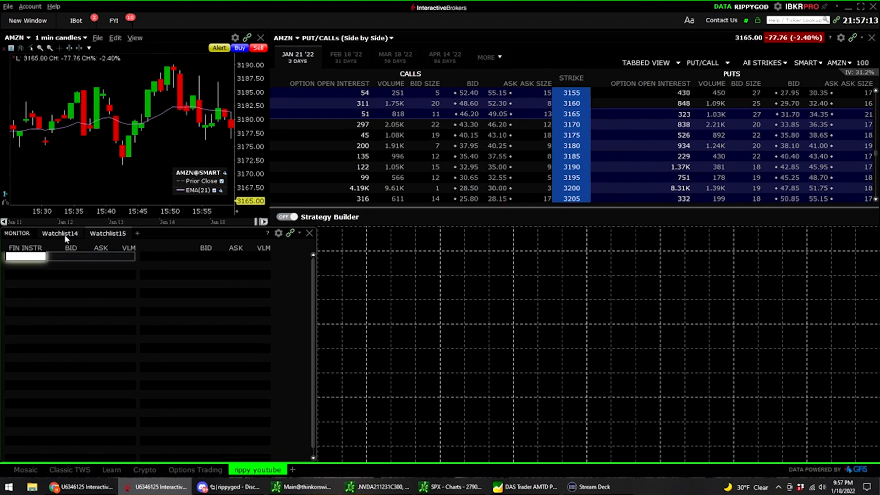
Add the AMZN Jan 21 '22 3200 call to Watchlist14 and widen its instrument column to fit the full contract name.
click(62, 235)
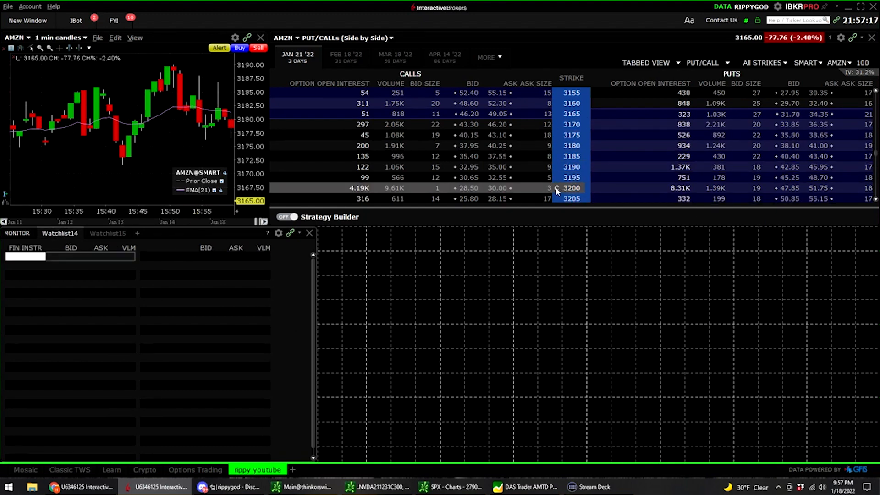
drag(556, 189, 117, 259)
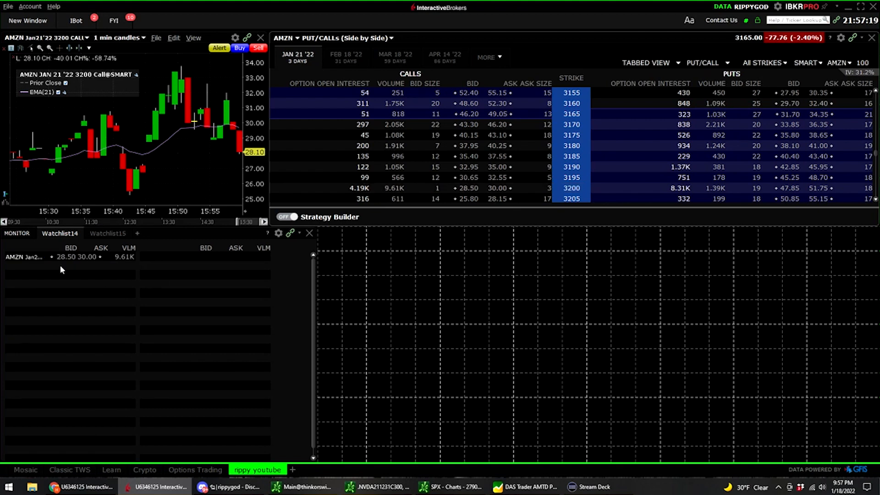
drag(46, 248, 138, 250)
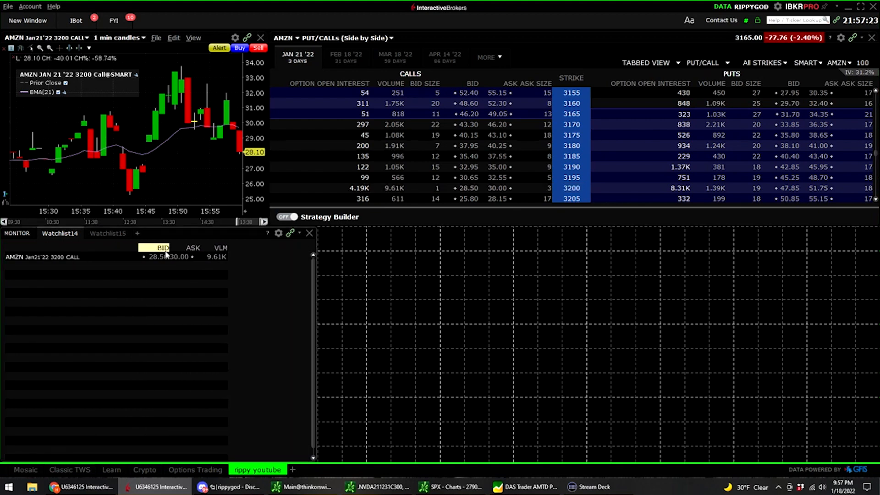
Add the AMZN Jan 21 '22 3250 and 3300 calls from the option chain to Watchlist14.
scroll(557, 155, down, 3)
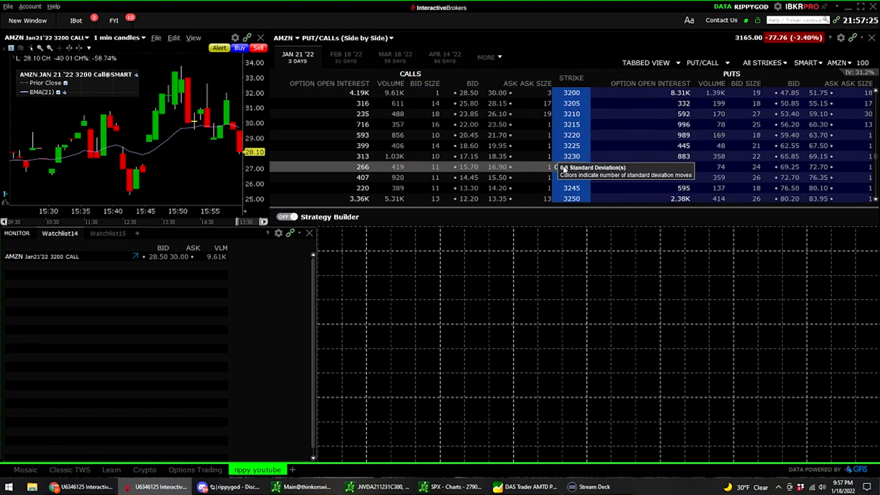
scroll(557, 176, down, 1)
drag(558, 171, 186, 271)
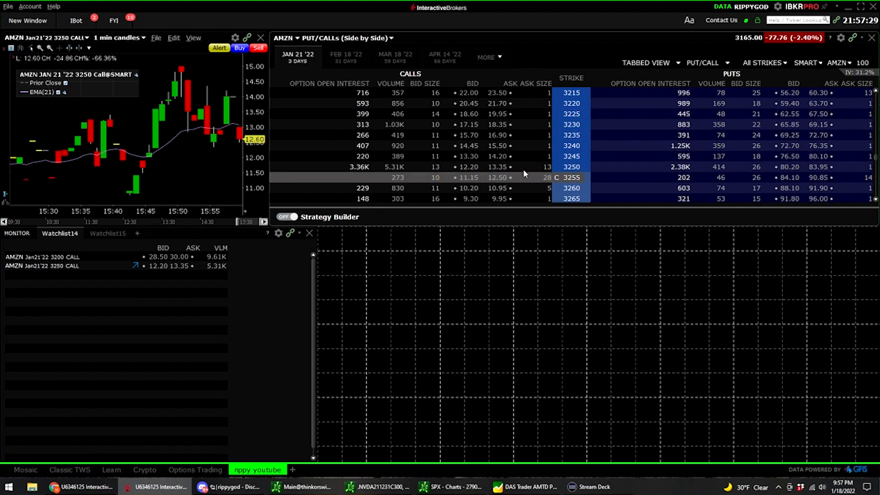
scroll(527, 164, down, 3)
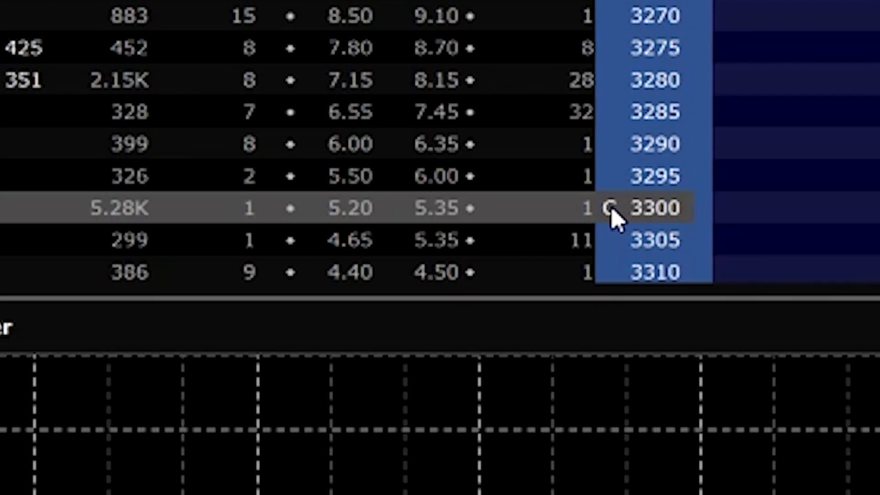
drag(554, 178, 190, 275)
Add the AMZN Jan 21 '22 3100 put to Watchlist15 and widen its instrument column to fit the full contract name.
scroll(493, 148, up, 3)
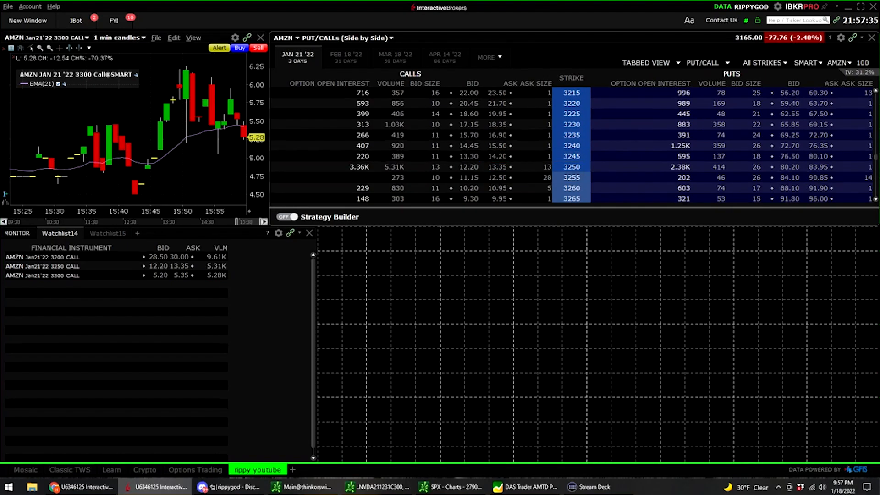
click(118, 237)
scroll(582, 153, up, 7)
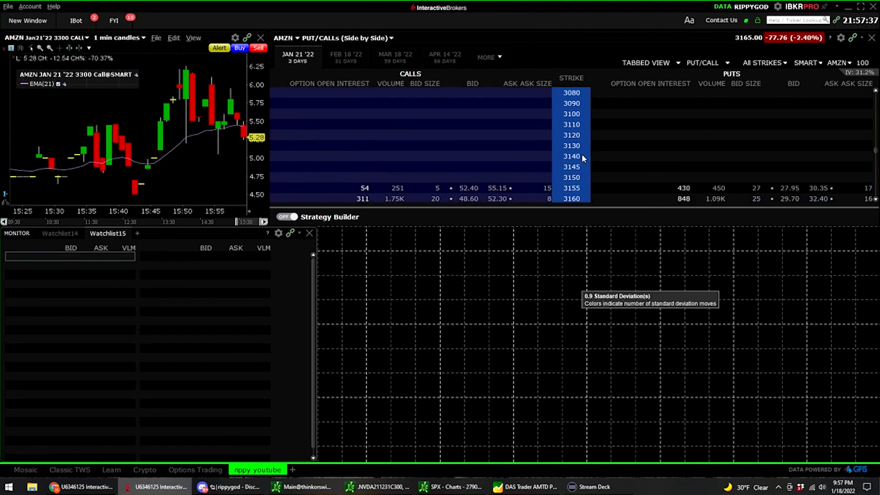
scroll(581, 154, up, 1)
drag(783, 147, 777, 156)
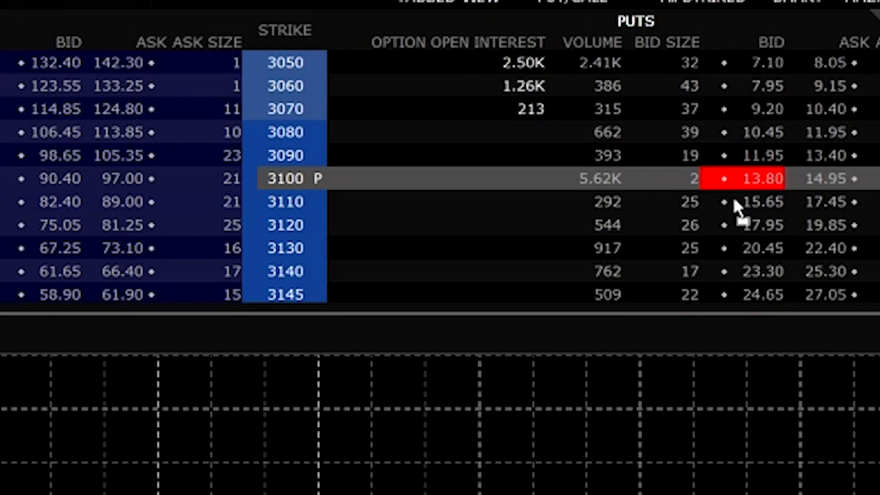
drag(733, 197, 137, 321)
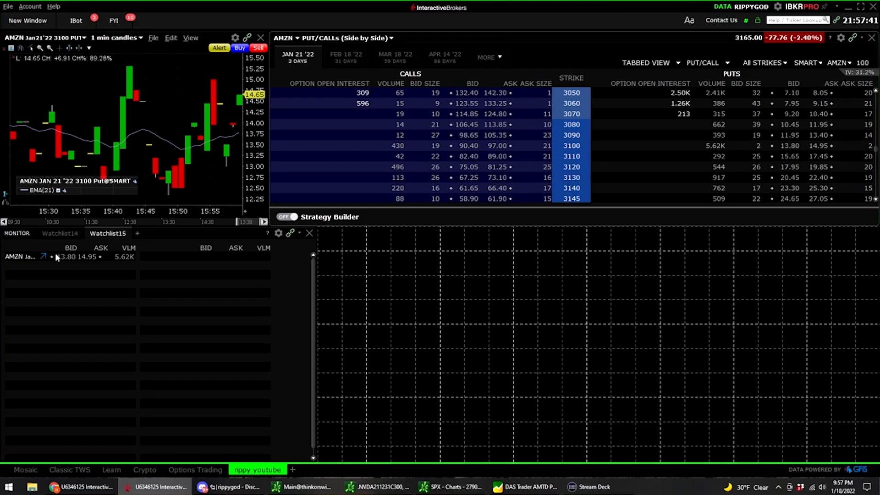
drag(49, 248, 138, 248)
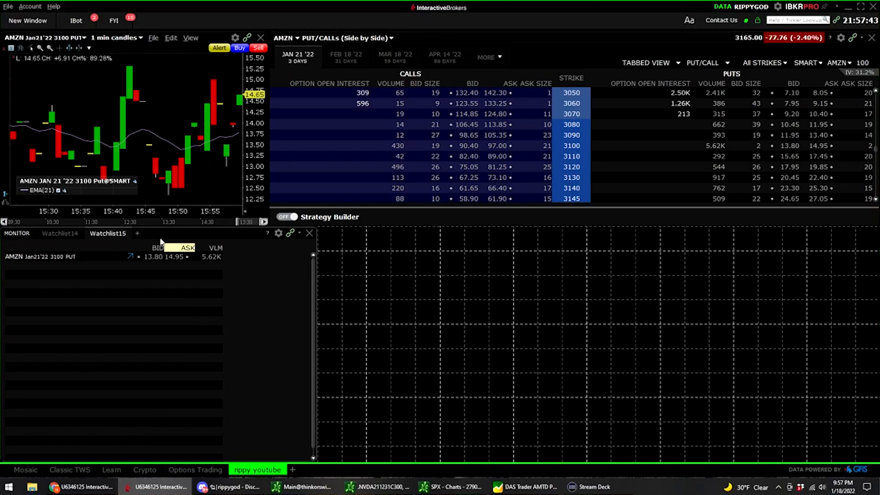
Check the option chain's Feb 18 '22 and Mar 18 '22 expirations, and return to Jan 21 '22.
scroll(721, 133, up, 1)
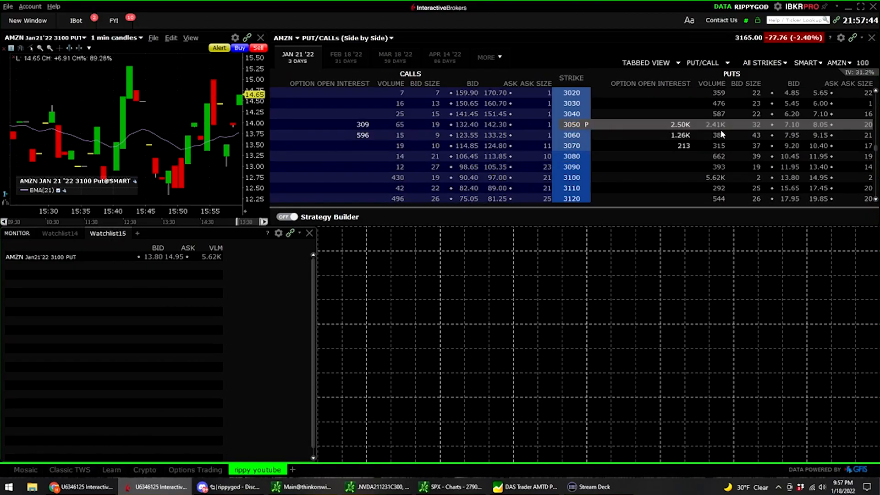
click(350, 55)
click(394, 56)
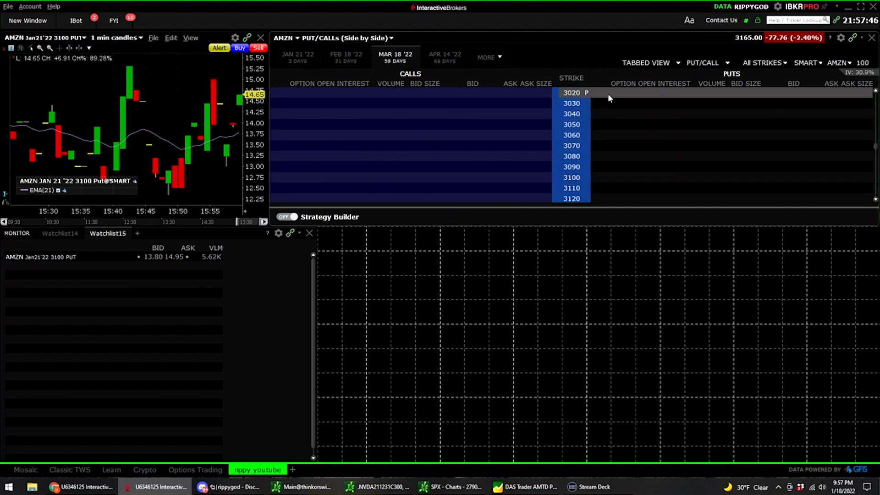
click(284, 58)
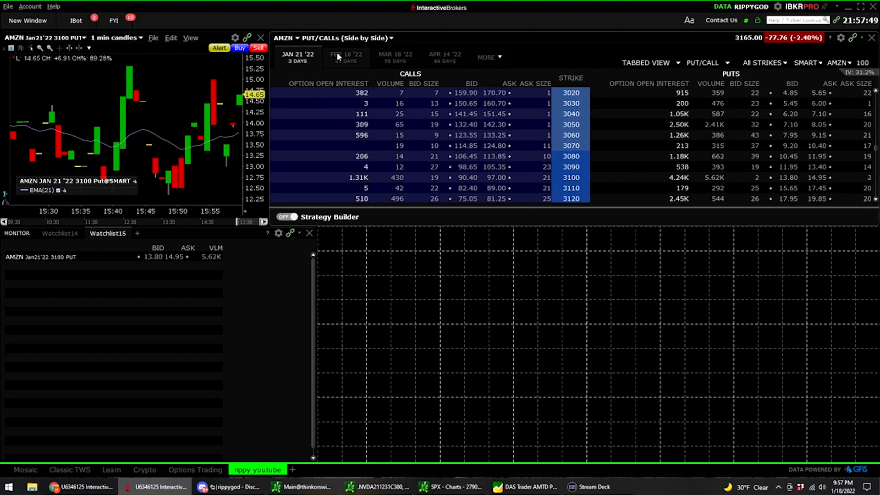
Include weekly and quarterly expirations in the AMZN option chain and view the Jan 28 '22 expiration.
click(487, 57)
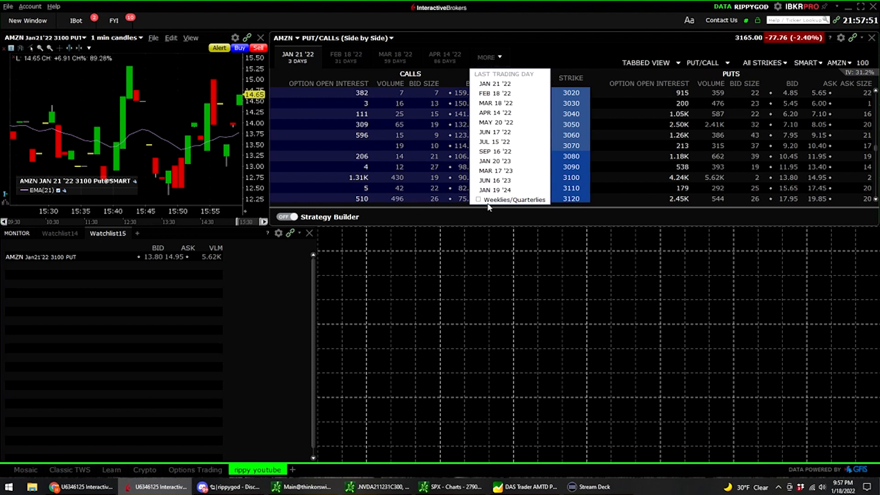
click(478, 201)
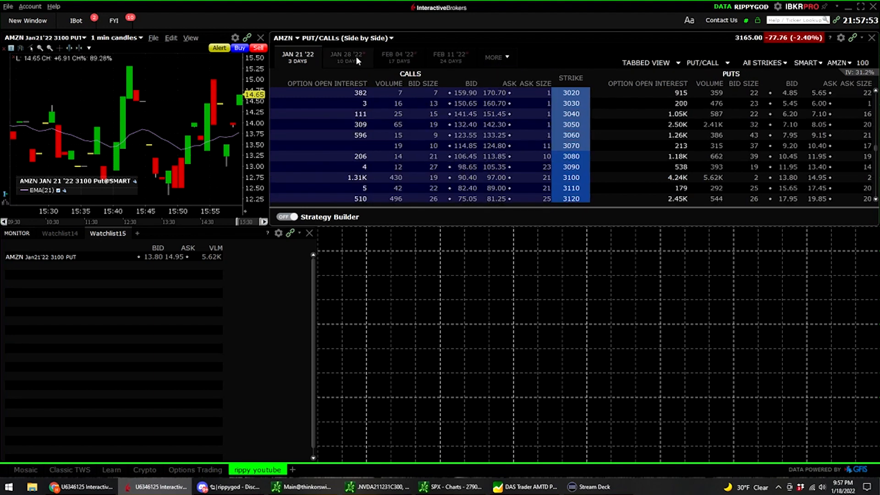
click(355, 56)
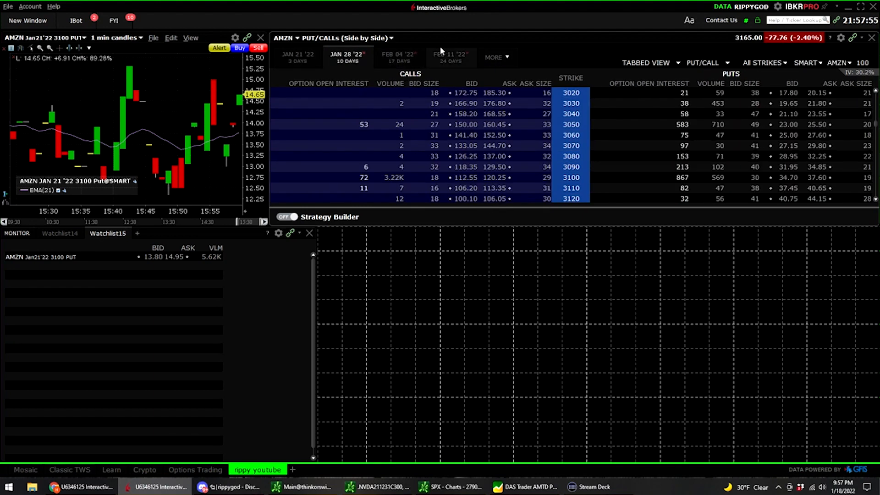
Add the AMZN Feb 04 '22 3000 put from the option chain to Watchlist15.
click(411, 57)
scroll(606, 160, up, 2)
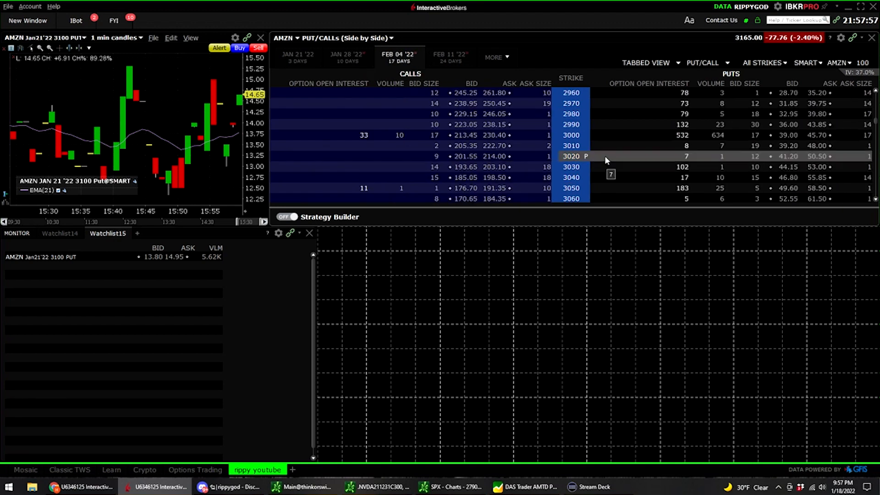
drag(787, 135, 156, 276)
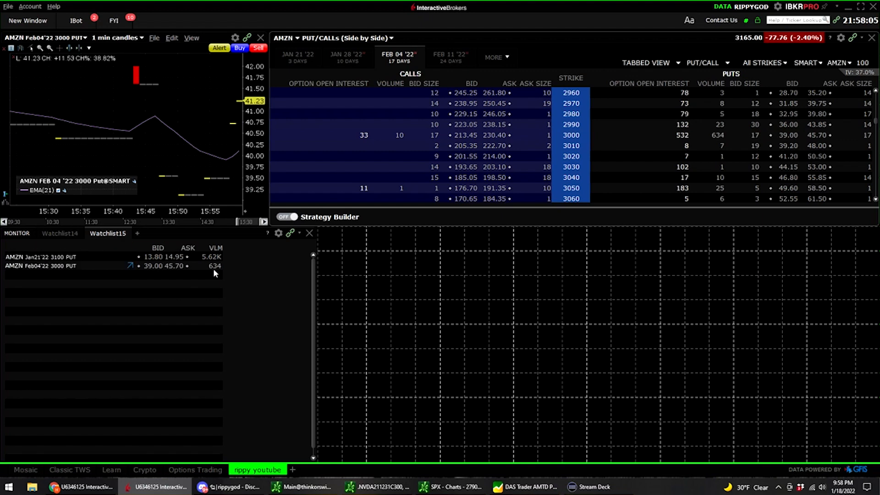
Add a Delta column to Watchlist15, widen it to show full values, and return to Watchlist14.
click(278, 233)
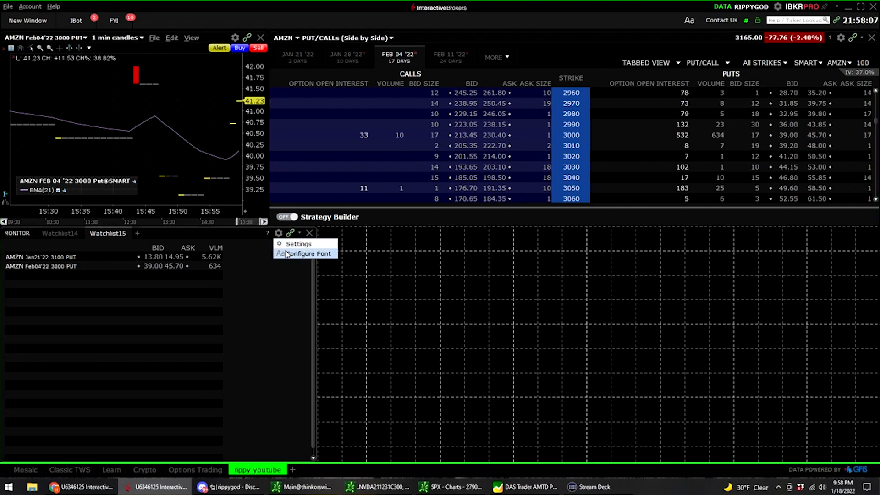
click(297, 244)
click(630, 112)
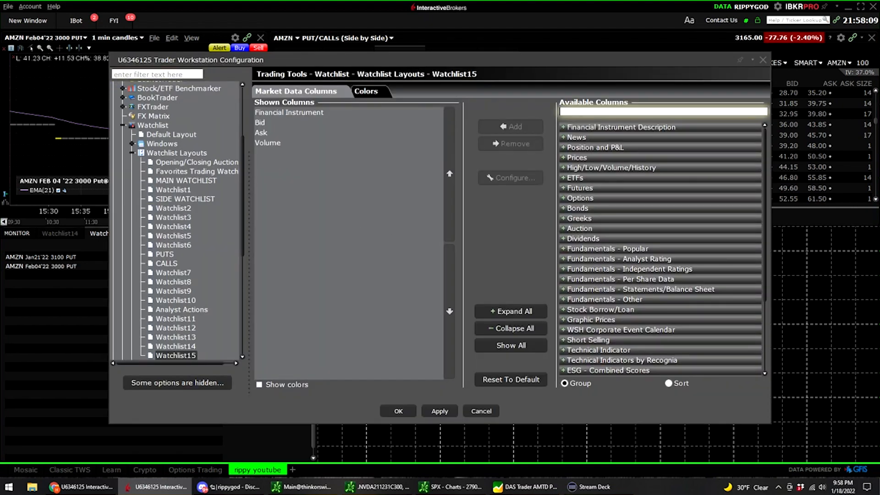
text(delta)
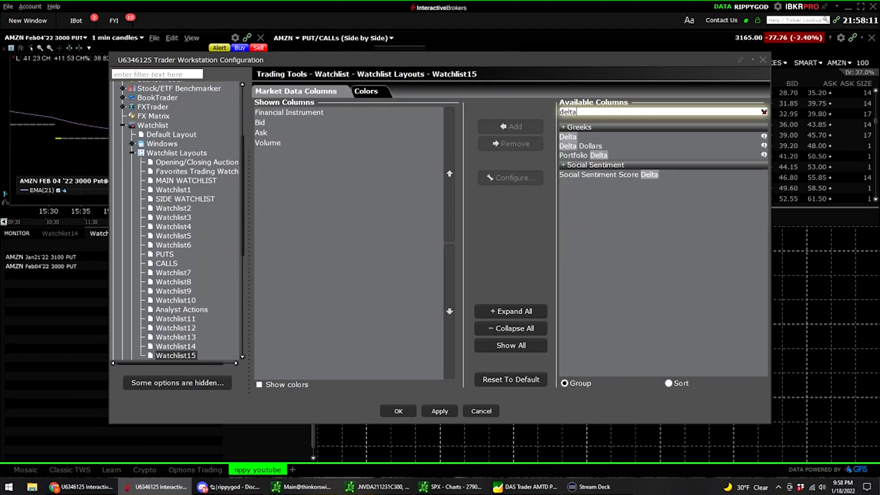
click(574, 138)
click(530, 124)
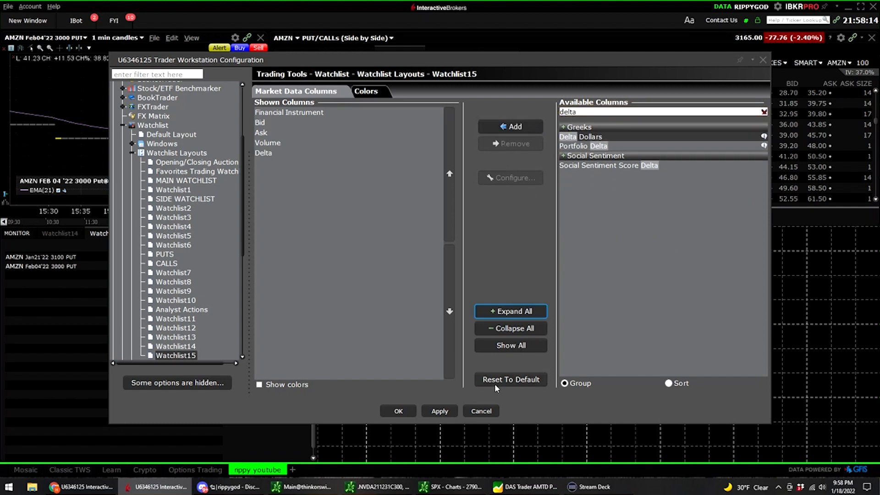
click(405, 411)
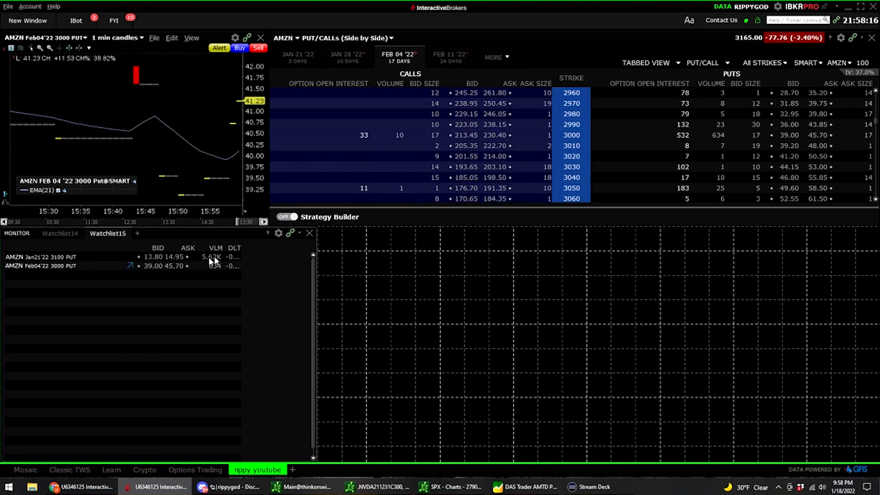
drag(241, 248, 261, 247)
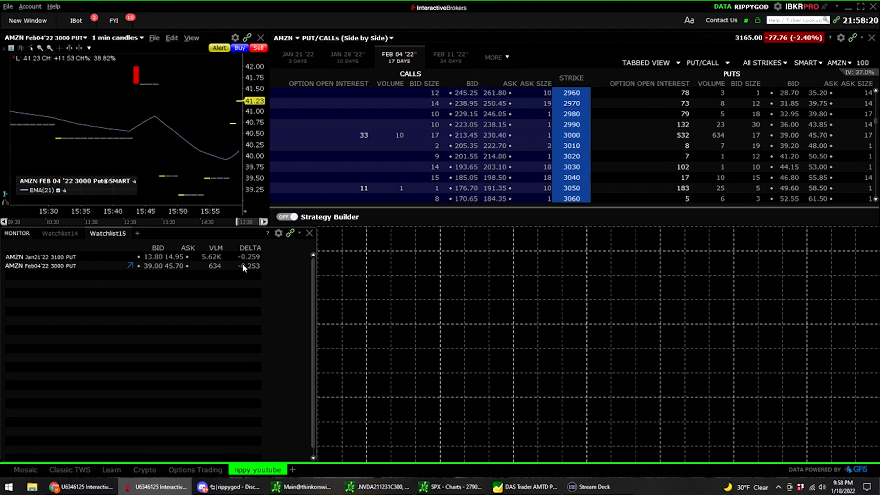
click(73, 234)
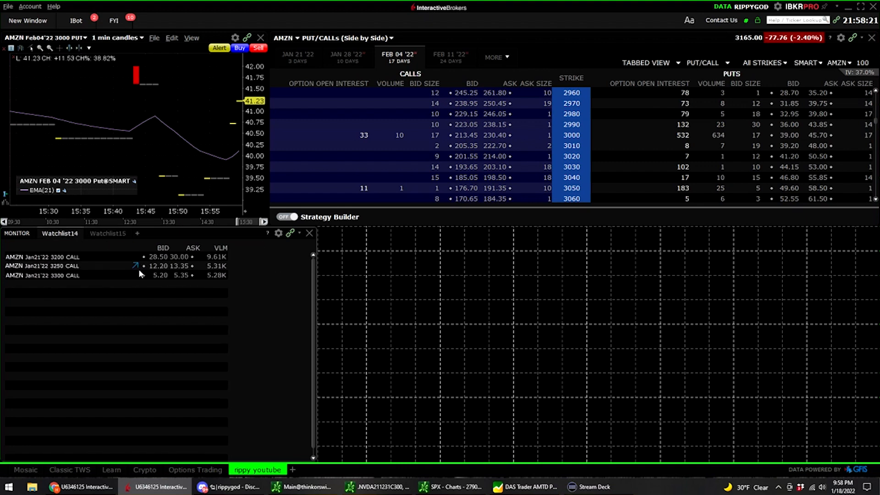
Add an Order Entry window to the layout and place it beside the watchlist, directly below the option chain.
click(27, 21)
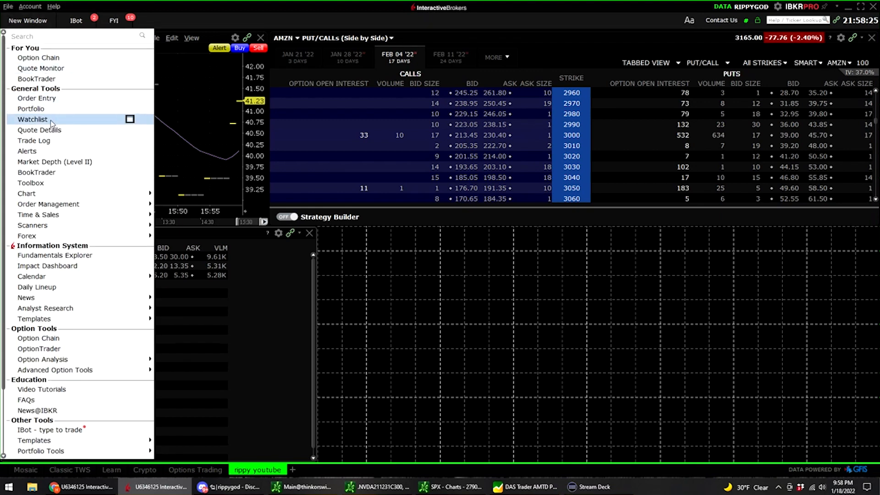
click(37, 98)
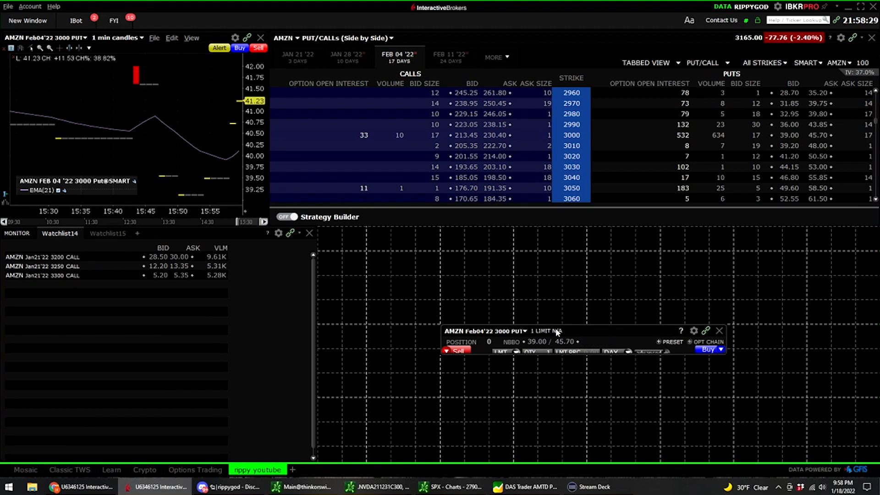
drag(556, 332, 488, 324)
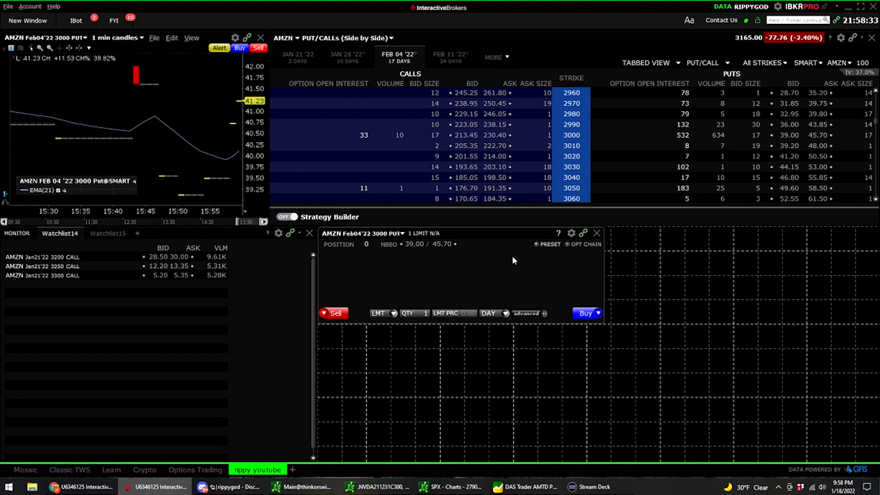
Apply Rapid Transmit as the Order Entry tool style in its settings.
click(572, 234)
click(590, 244)
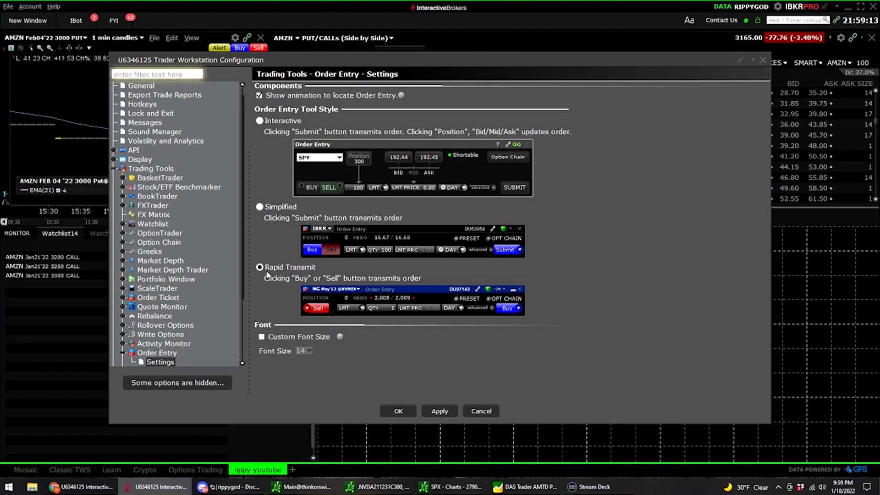
click(441, 411)
click(397, 410)
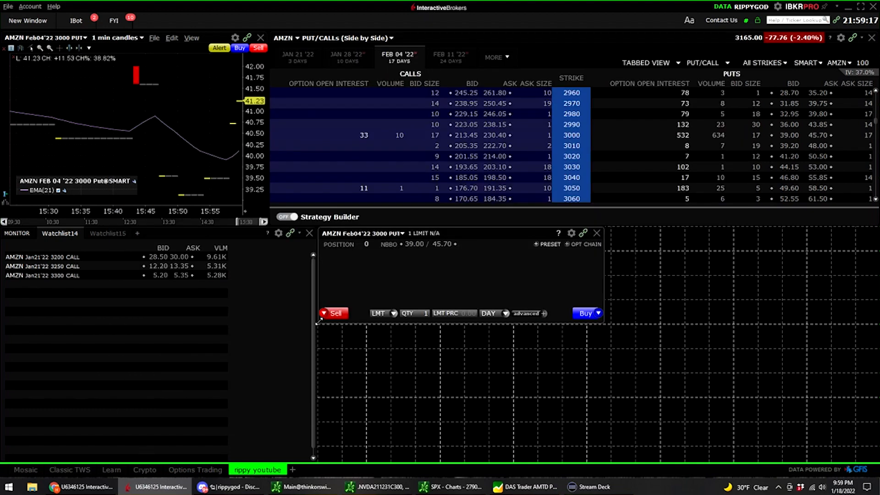
Fit a full-height Quote Details window between the watchlist and Order Entry, and load the AMZN Jan 21 '22 3200 call into the linked windows.
click(58, 20)
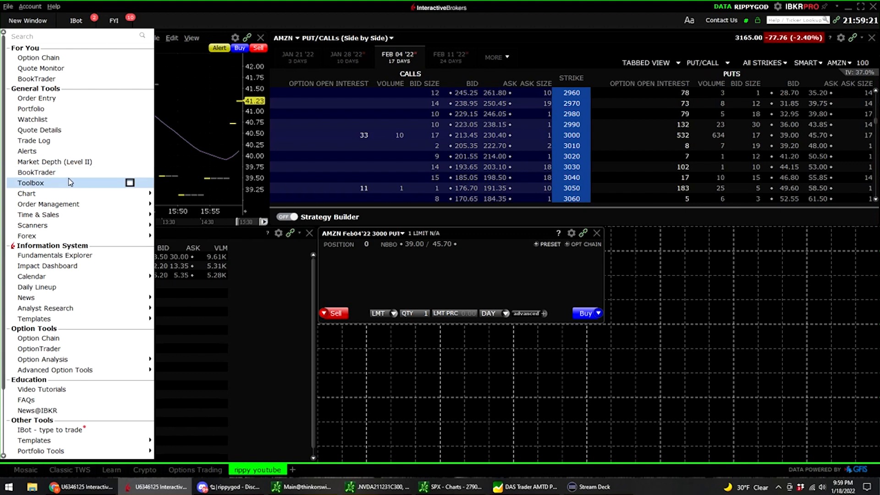
mouse_move(67, 197)
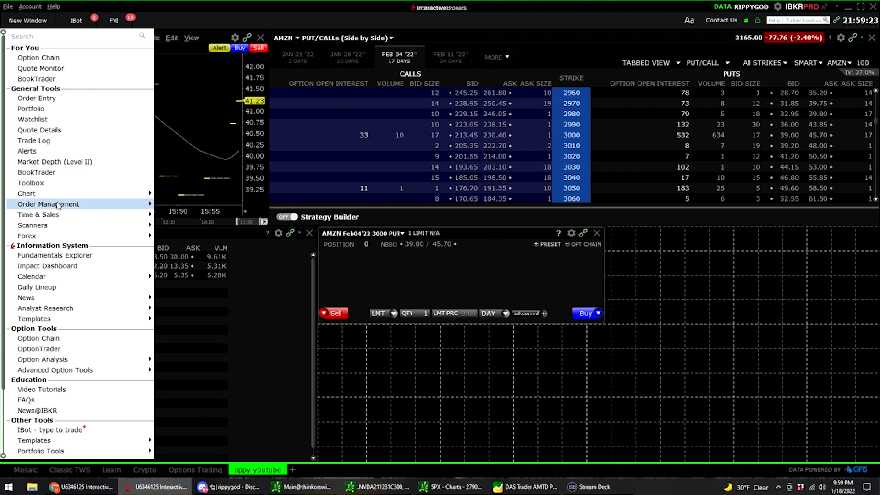
click(55, 130)
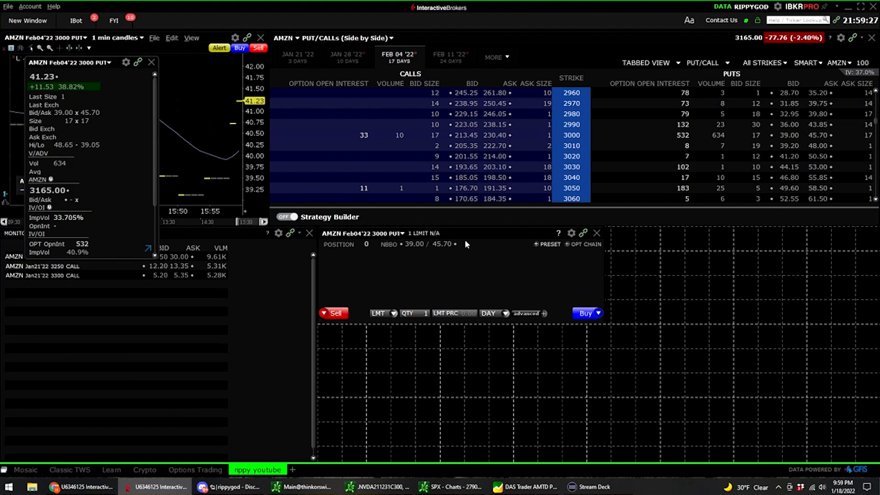
drag(446, 230, 617, 231)
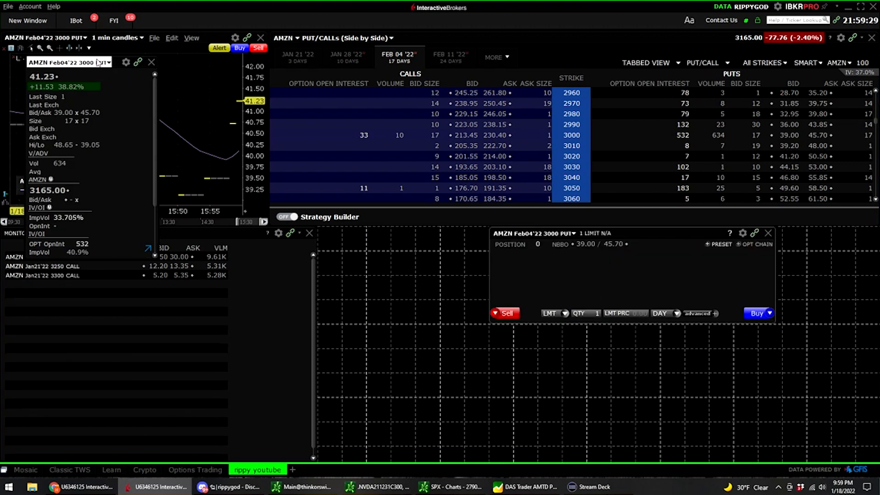
drag(119, 62, 411, 243)
drag(399, 431, 402, 460)
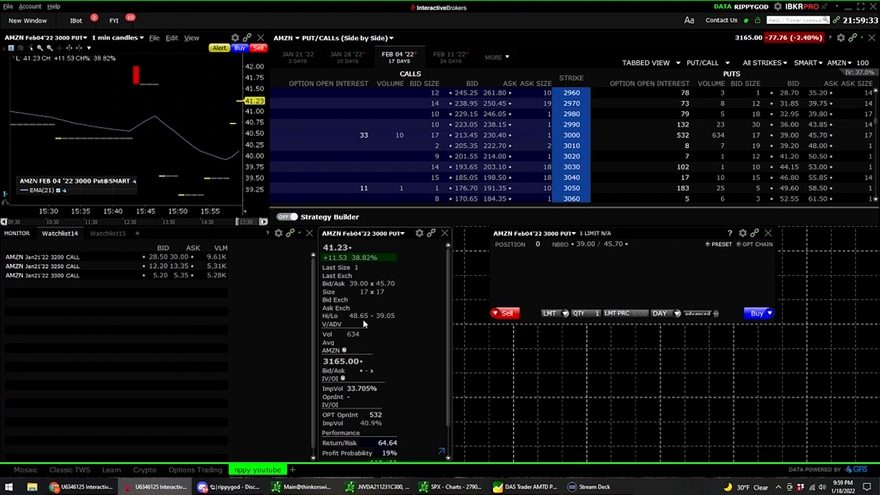
click(55, 257)
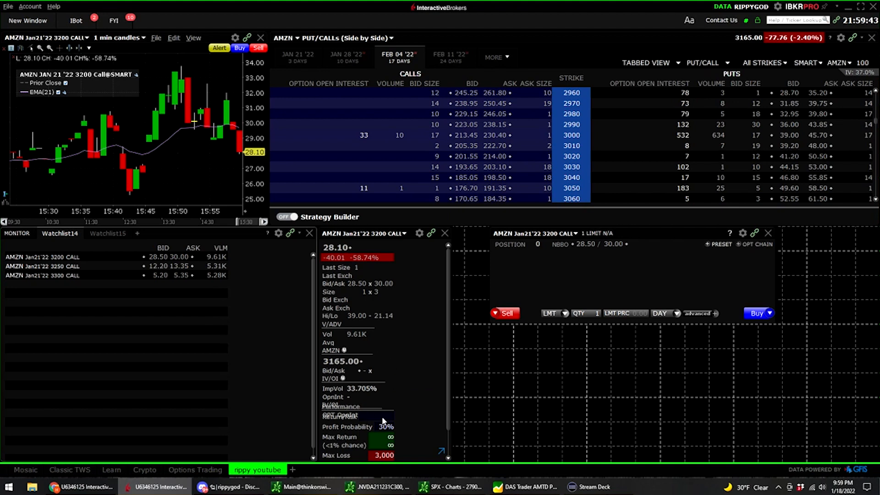
drag(488, 272, 456, 267)
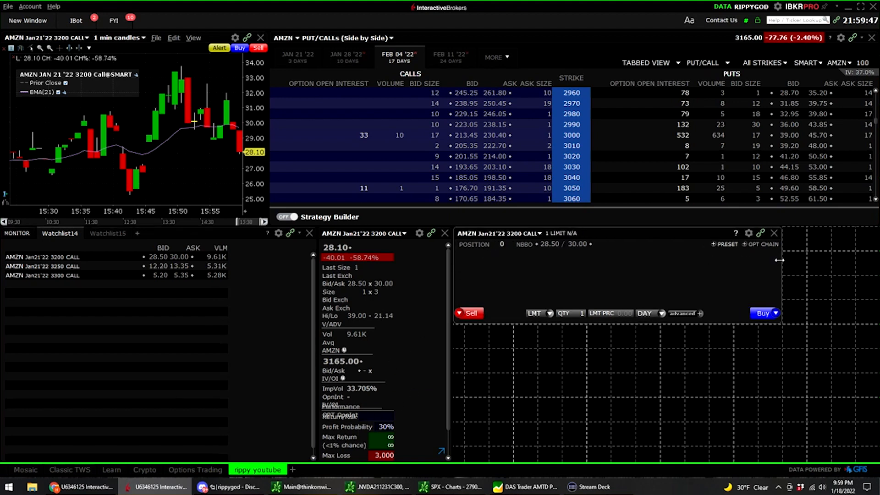
Add an Orders activity window, place it directly below Order Entry, and widen it to show more order columns.
click(28, 20)
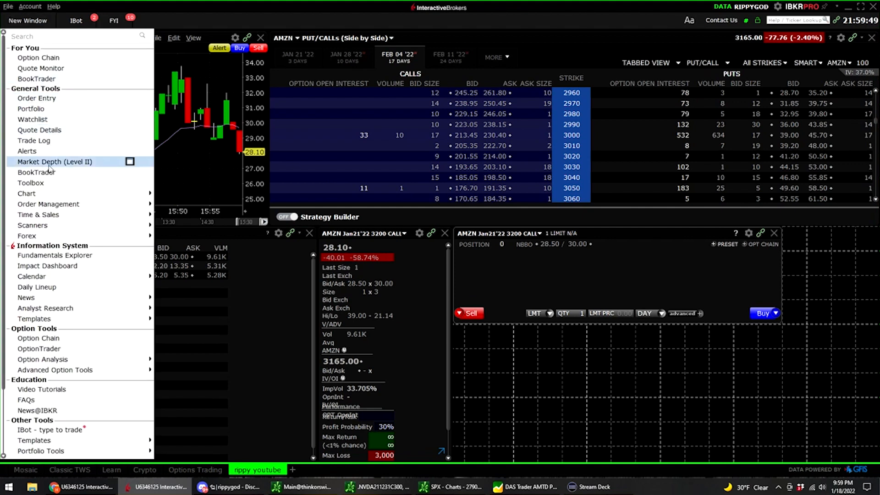
mouse_move(47, 207)
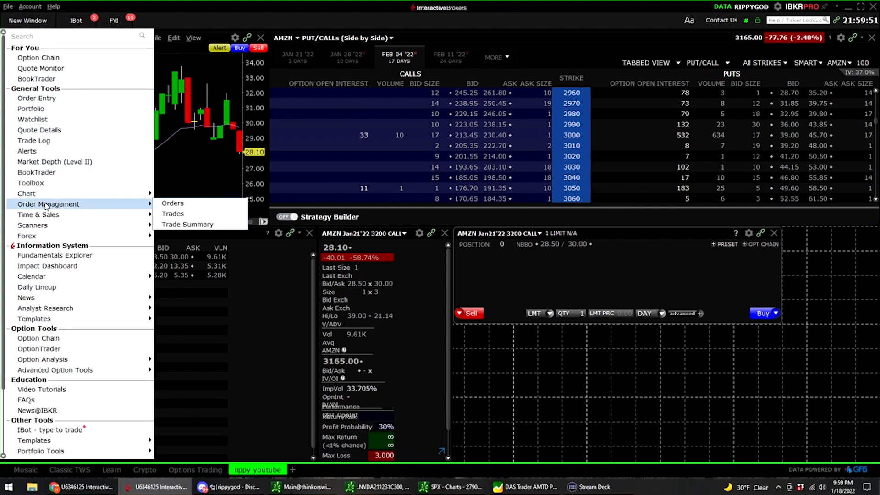
click(168, 204)
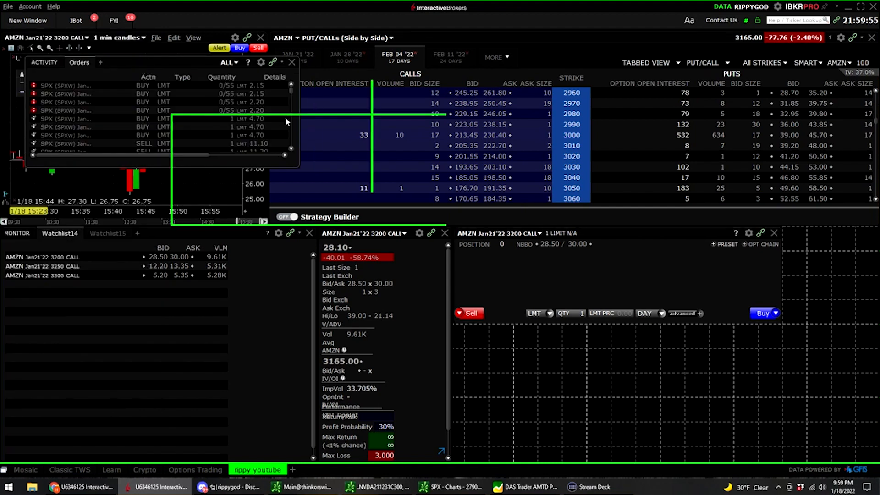
click(576, 337)
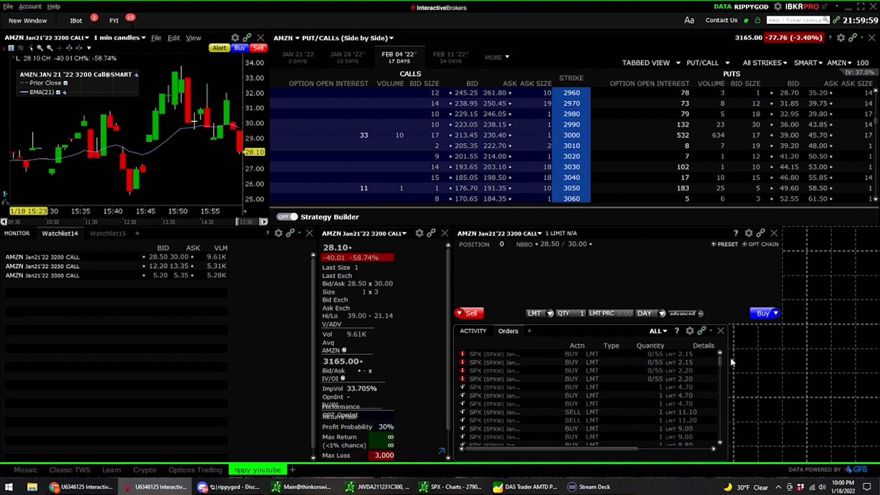
drag(729, 358, 752, 359)
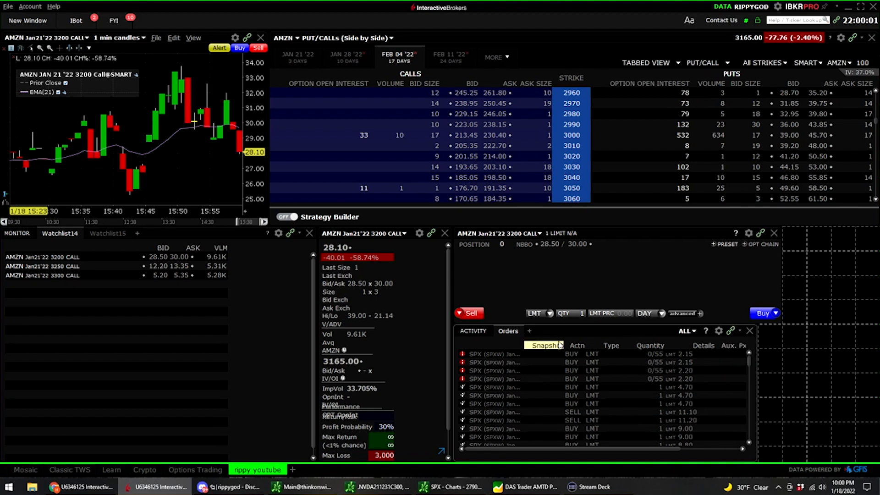
Add Trades and Summary pages to the Activity window, return to Orders, and narrow Order Entry to match its width.
click(529, 331)
click(558, 347)
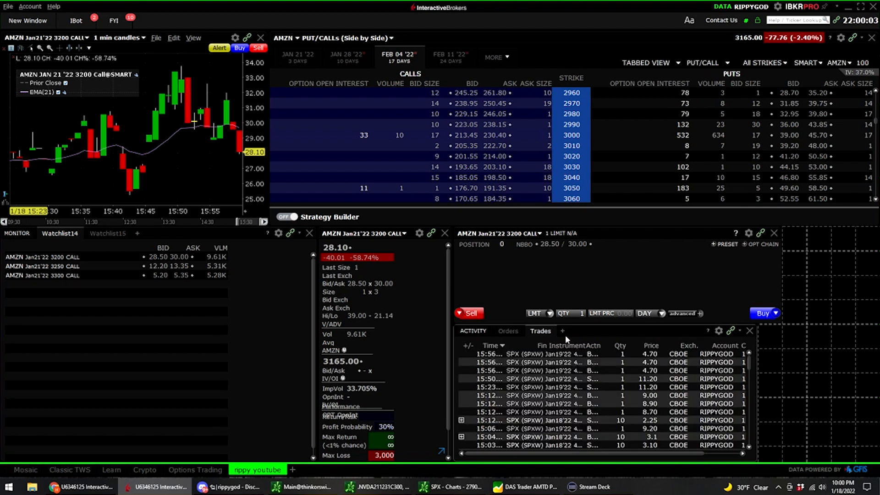
click(568, 331)
click(580, 357)
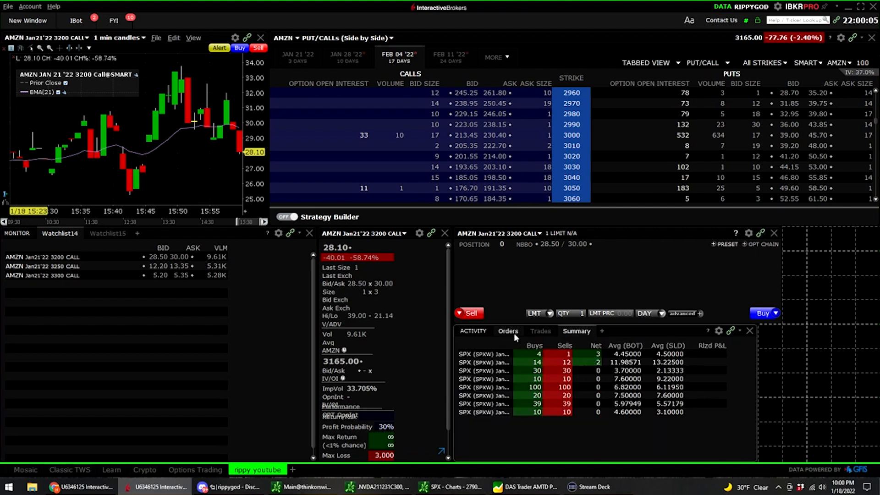
click(510, 331)
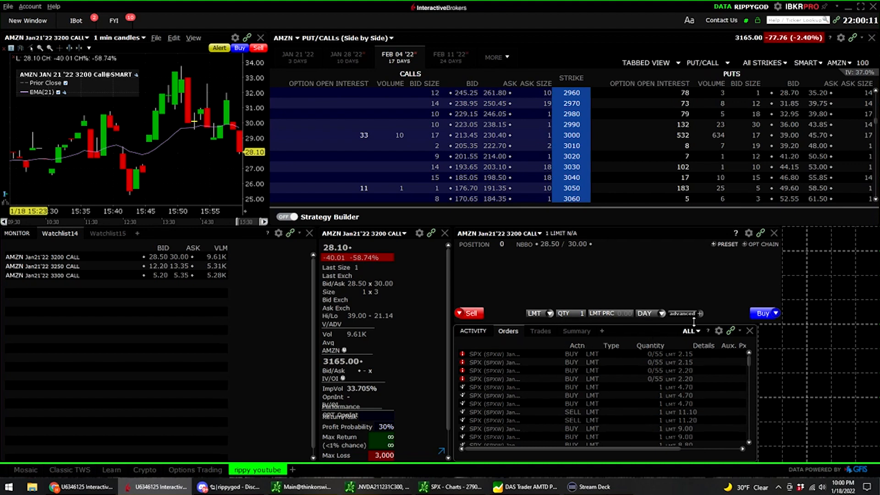
drag(781, 268, 757, 272)
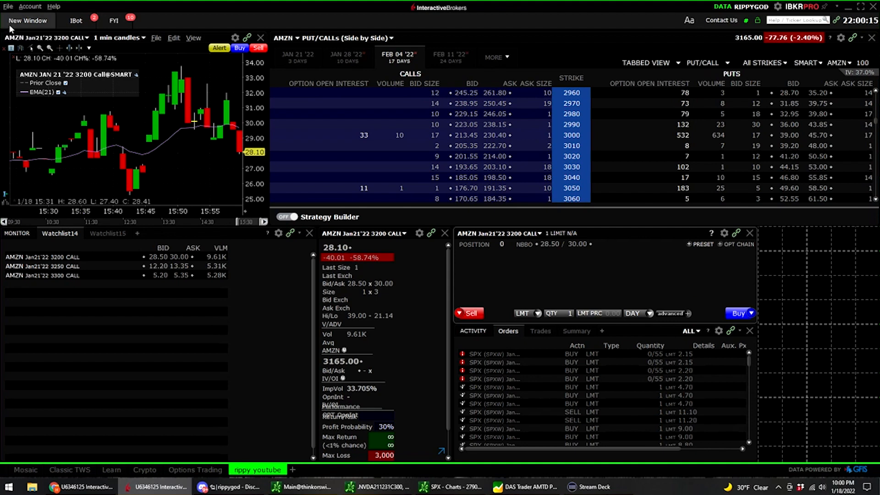
Add a new watchlist Monitor window and fit it into the empty space beside Order Entry and Activity, stretched to full height.
click(28, 20)
click(39, 118)
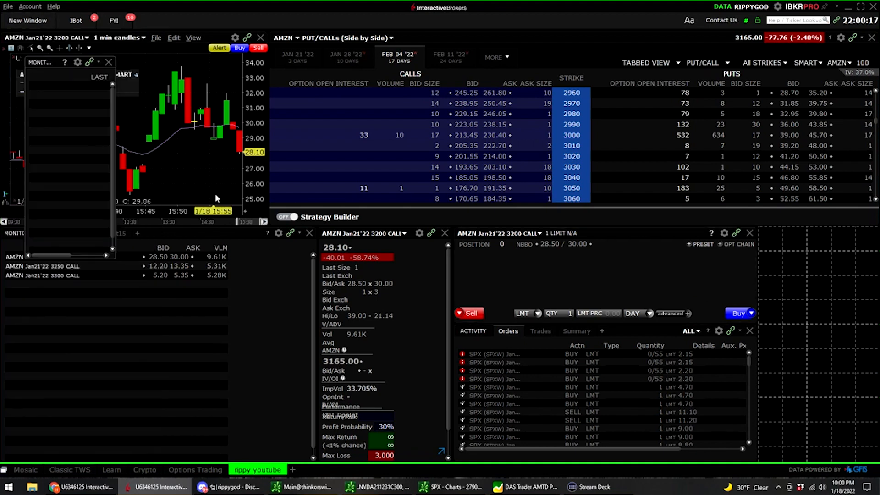
drag(117, 161, 208, 174)
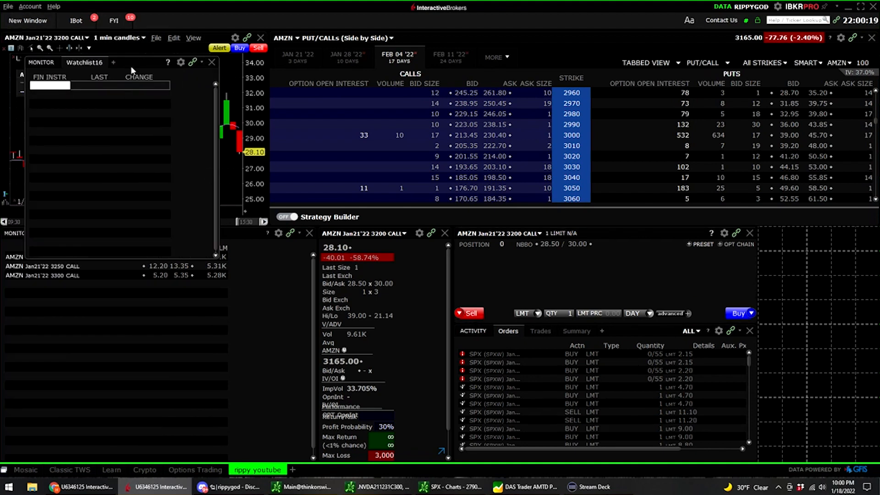
drag(130, 65, 852, 257)
drag(686, 322, 757, 336)
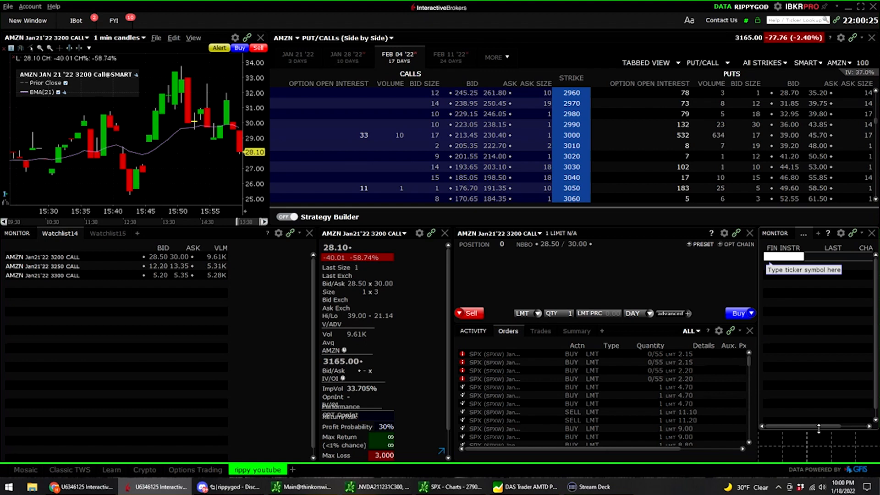
drag(818, 428, 823, 463)
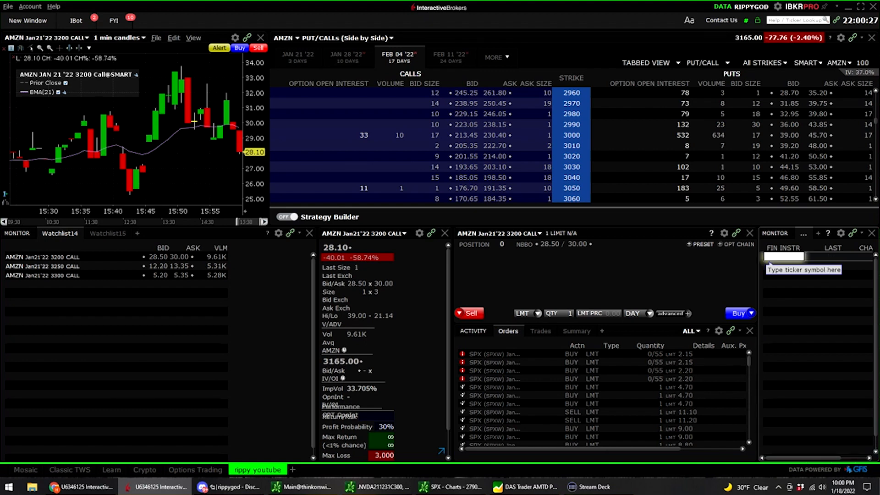
Enter TSLA and AMZN as the first two tickers in the new watchlist.
text(tsl)
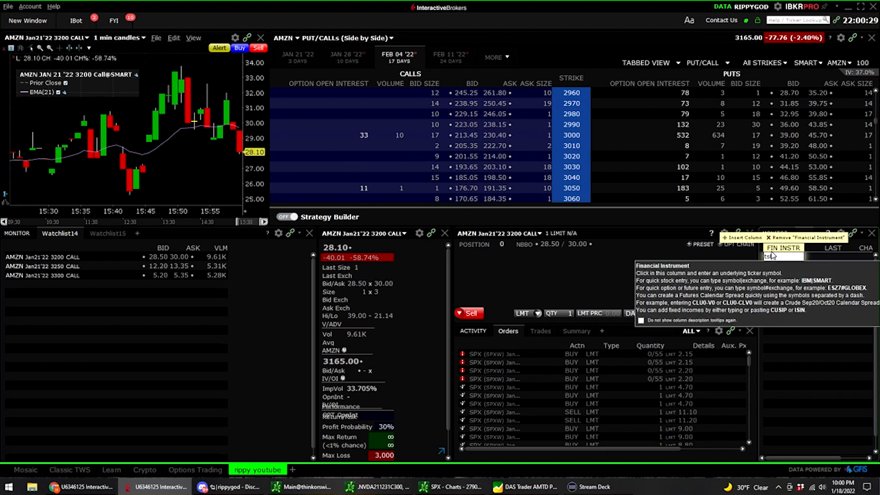
text(a)
key(shift+Return)
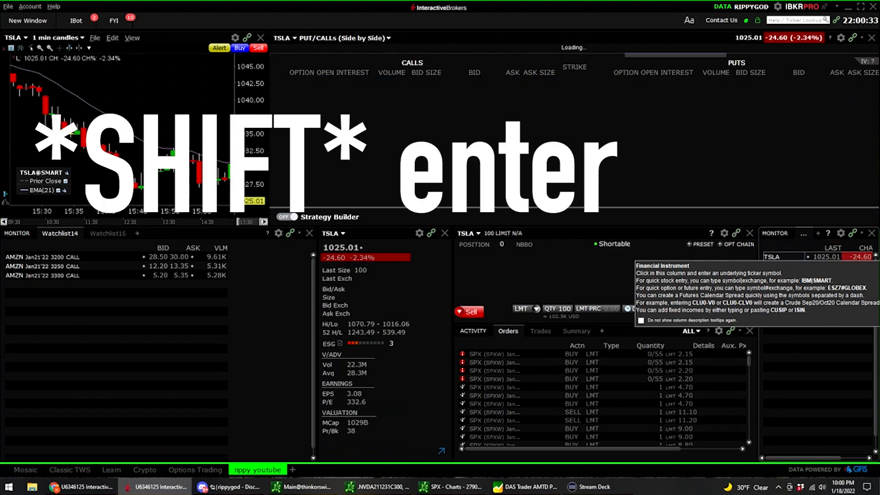
click(784, 275)
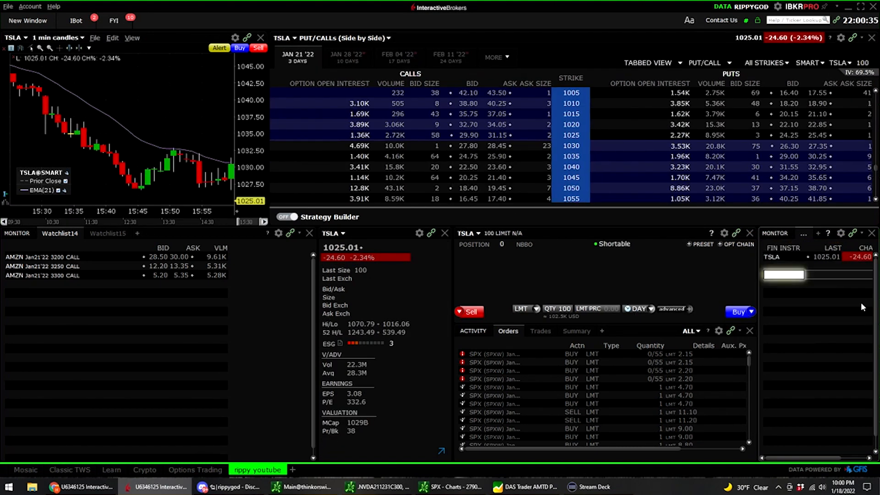
click(784, 266)
text(amzn)
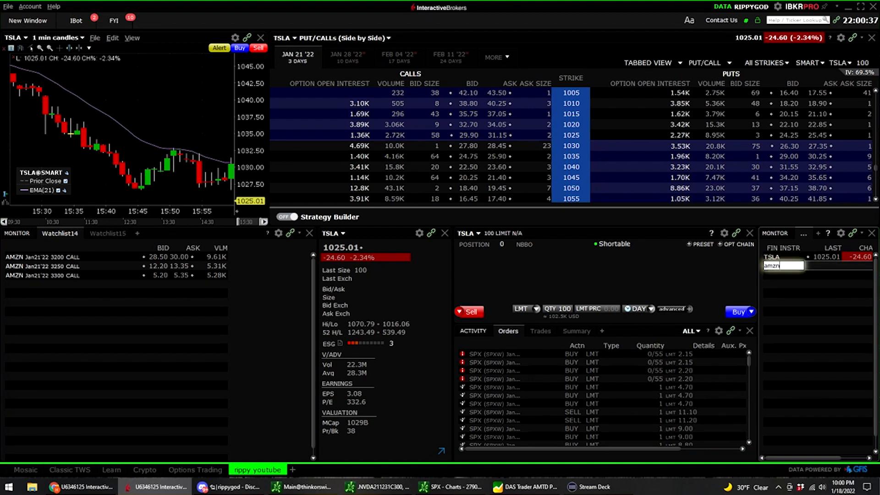
key(Return)
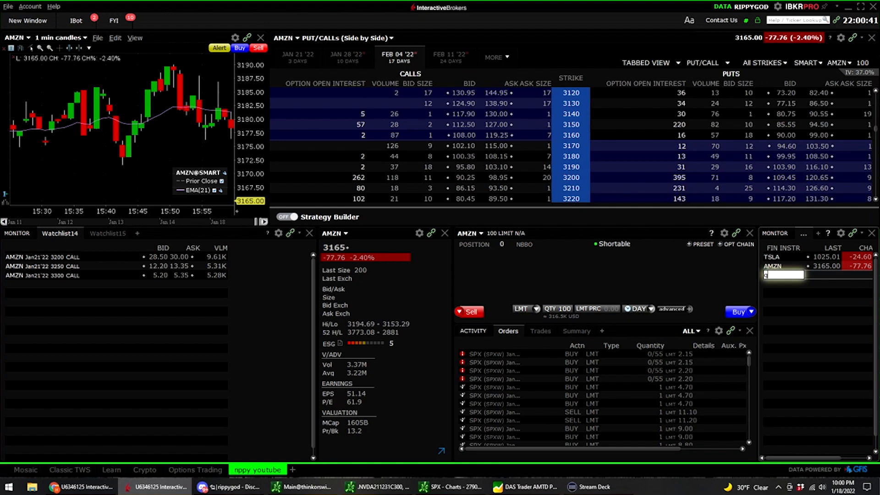
Add QQQ and the S&P 500 Stock Index (SPX, CBOE) as an Index to the ticker watchlist.
key(Return)
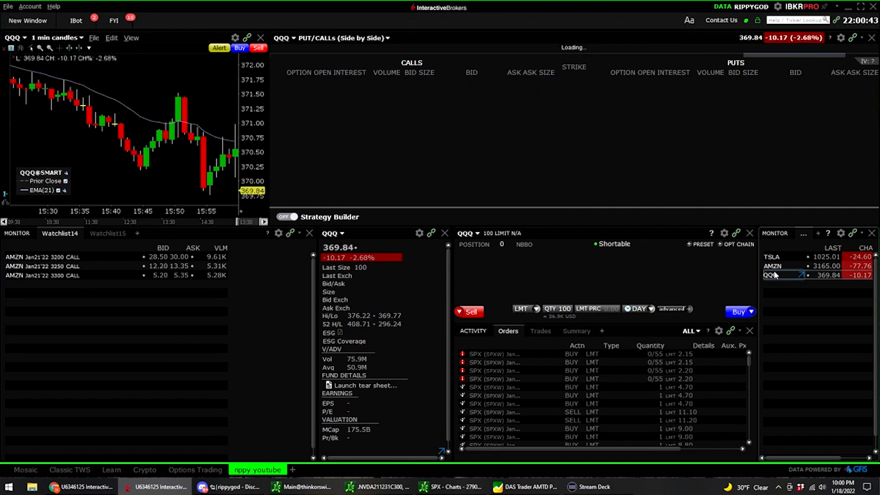
text(spx)
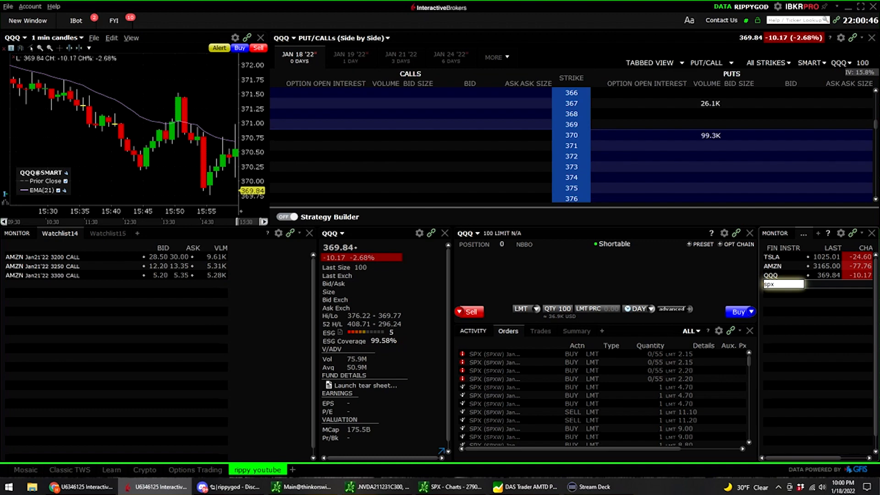
key(Return)
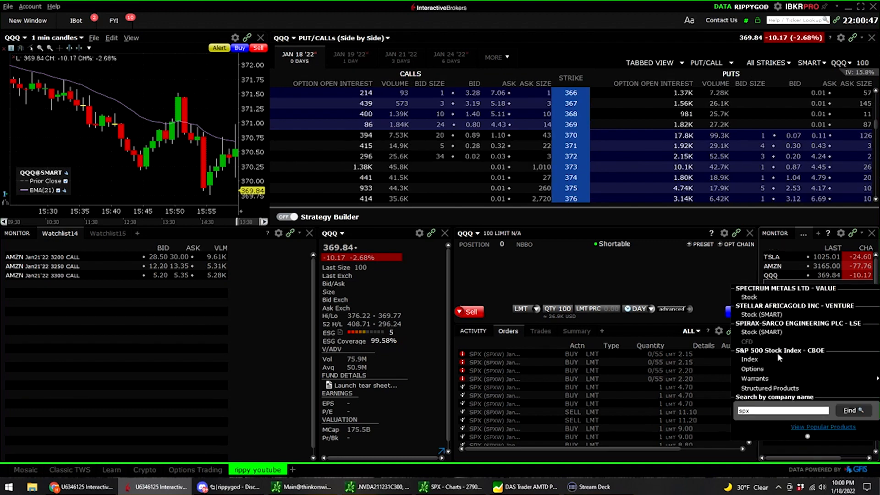
click(774, 360)
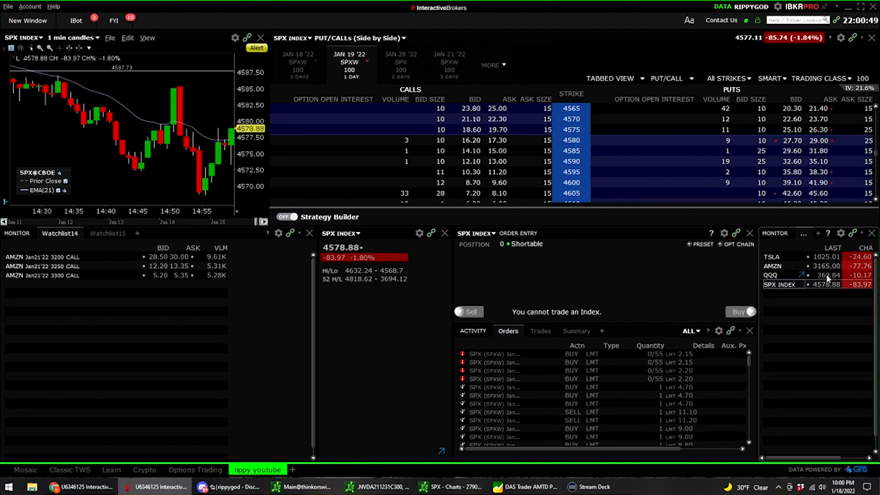
Check the window linking by loading QQQ, TSLA and the AMZN Jan 21 '22 3200 call from the watchlists.
click(778, 275)
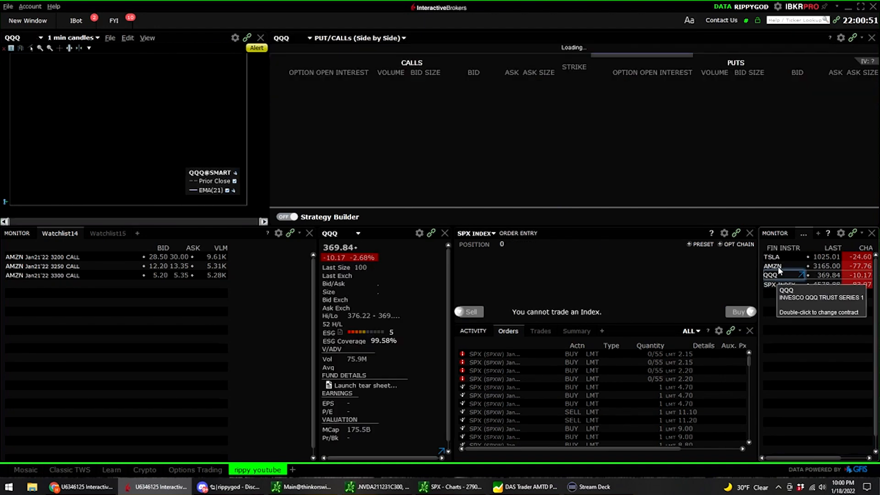
click(778, 258)
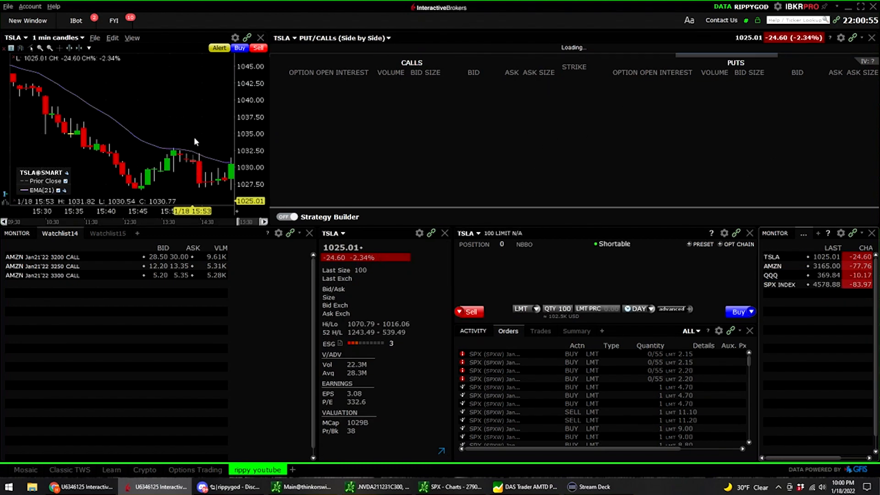
double_click(75, 257)
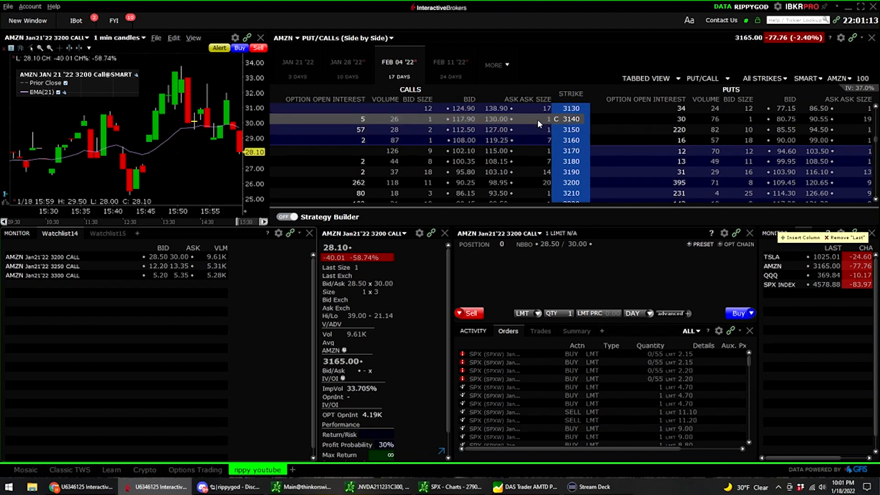
Link the chart, option chain and ticker watchlist through Group 1, and load TSLA in them.
click(247, 39)
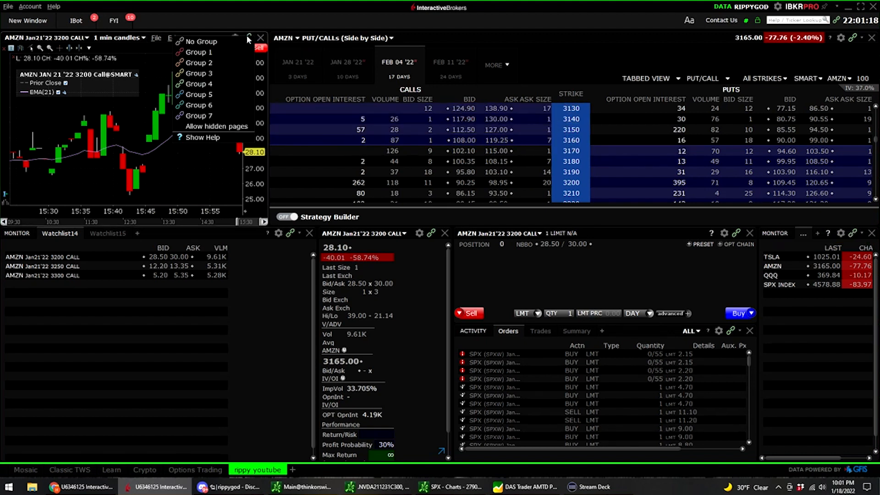
click(223, 54)
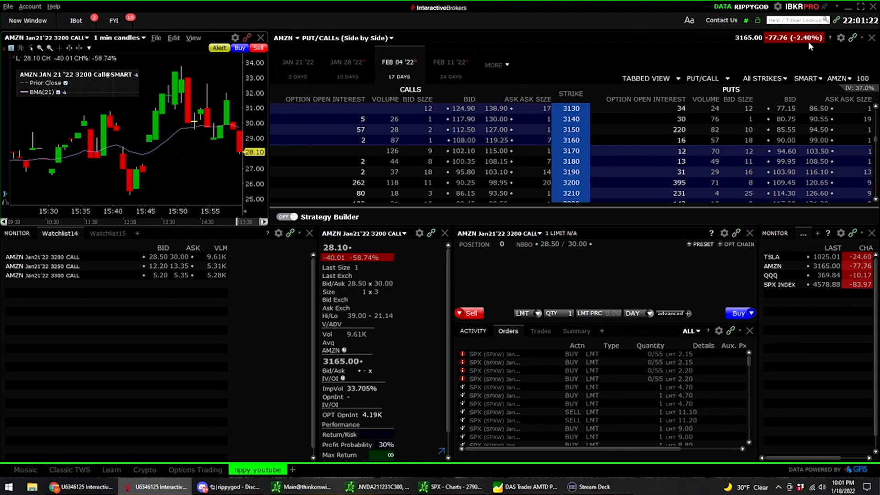
click(851, 38)
click(846, 60)
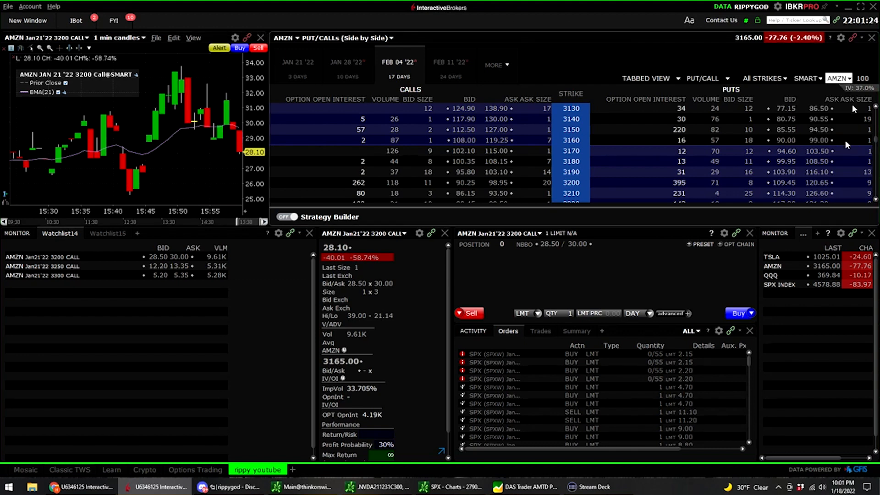
click(853, 234)
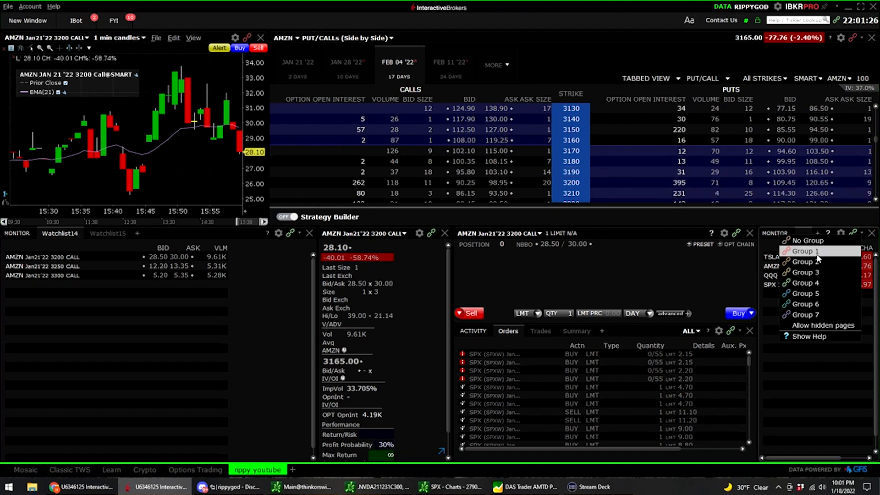
click(845, 255)
click(800, 257)
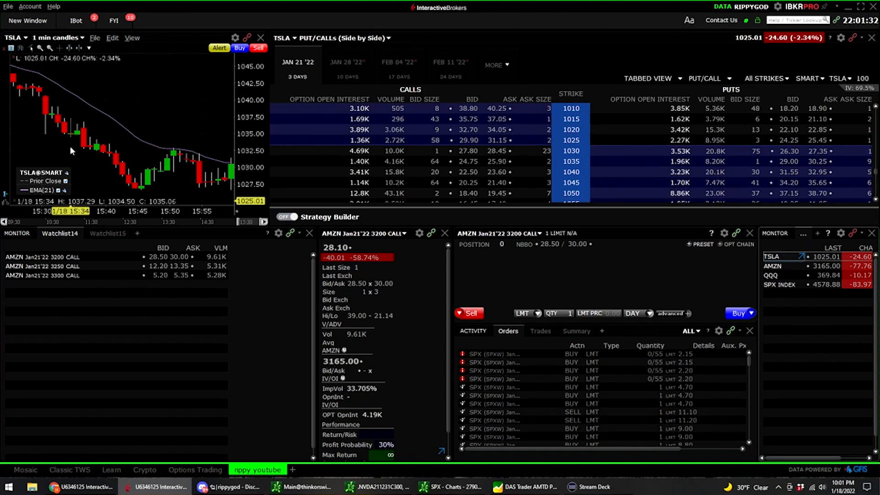
Link the option contract watchlist, Order Entry and Quote Details windows through Group 2.
click(53, 259)
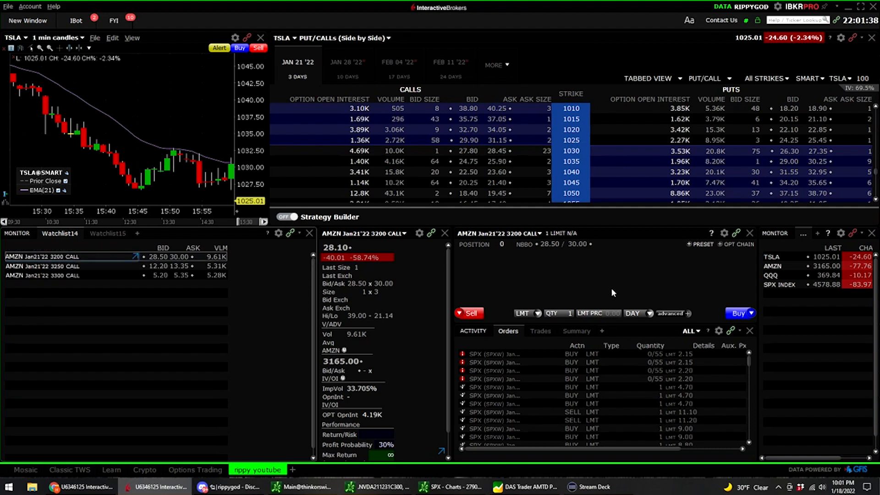
click(290, 233)
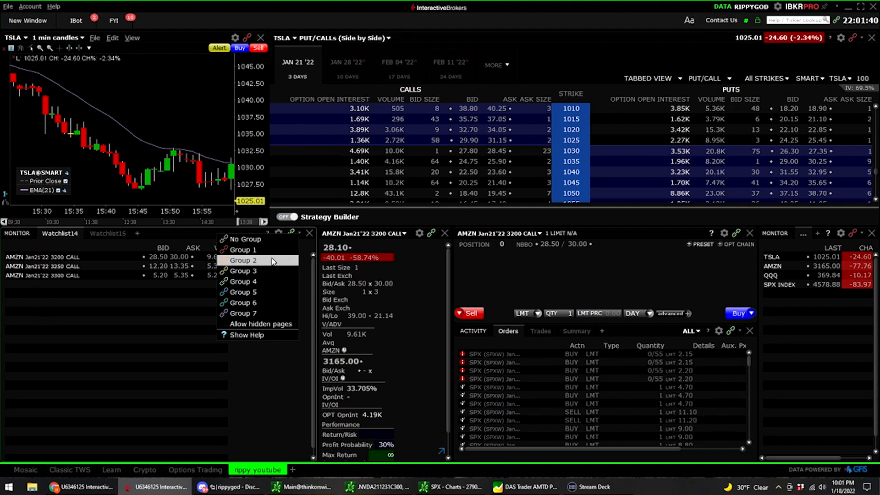
click(273, 260)
click(736, 234)
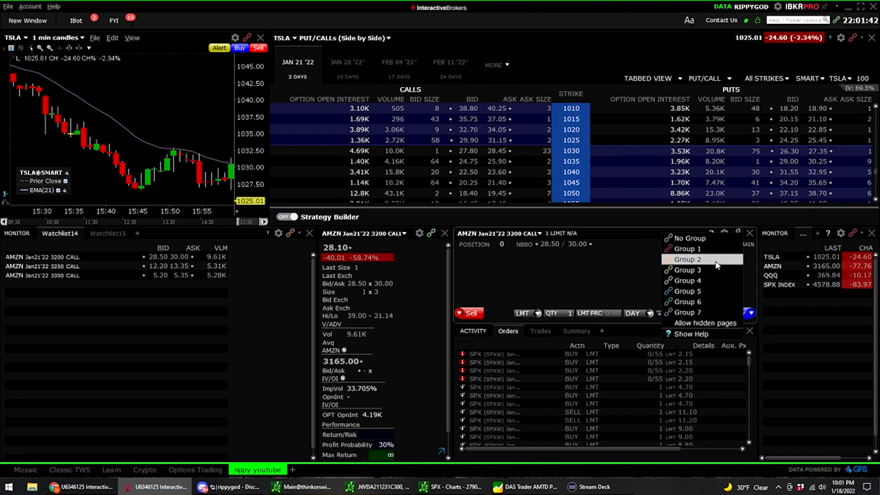
click(683, 260)
click(429, 232)
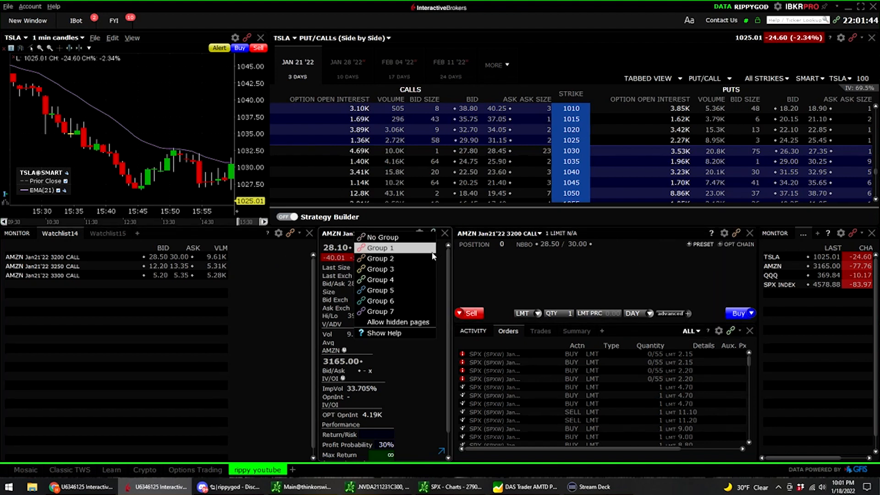
click(416, 259)
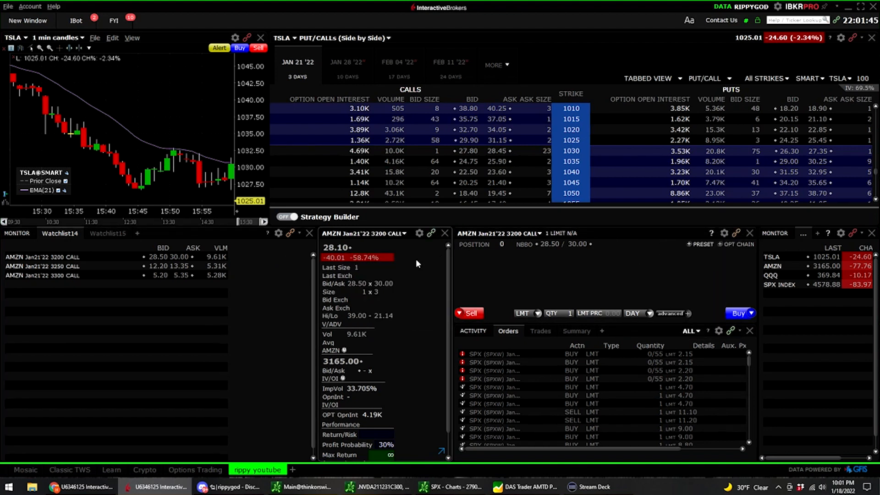
Test both link groups with the AMZN 3200 call, AMZN and TSLA, and browse the higher strikes in the TSLA option chain.
click(71, 257)
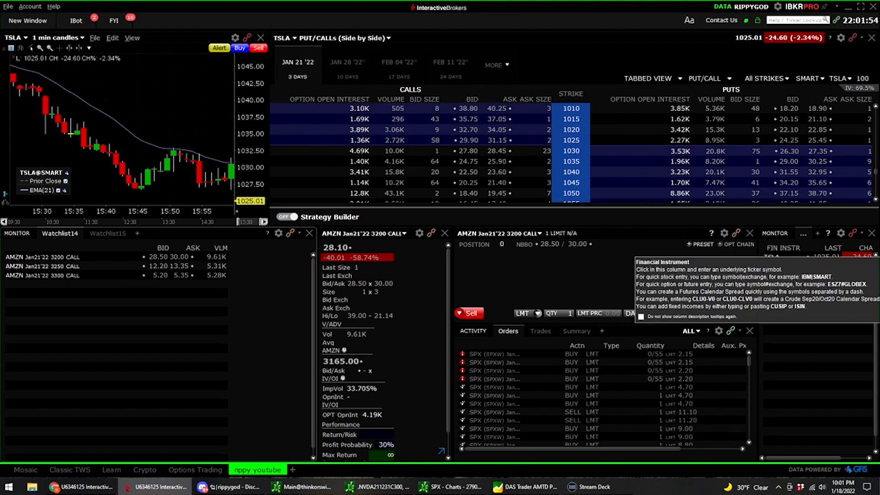
click(777, 265)
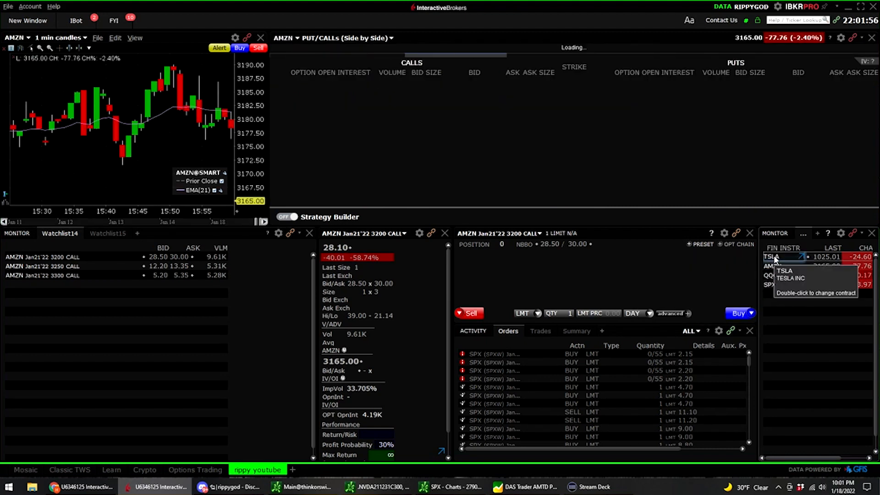
click(773, 256)
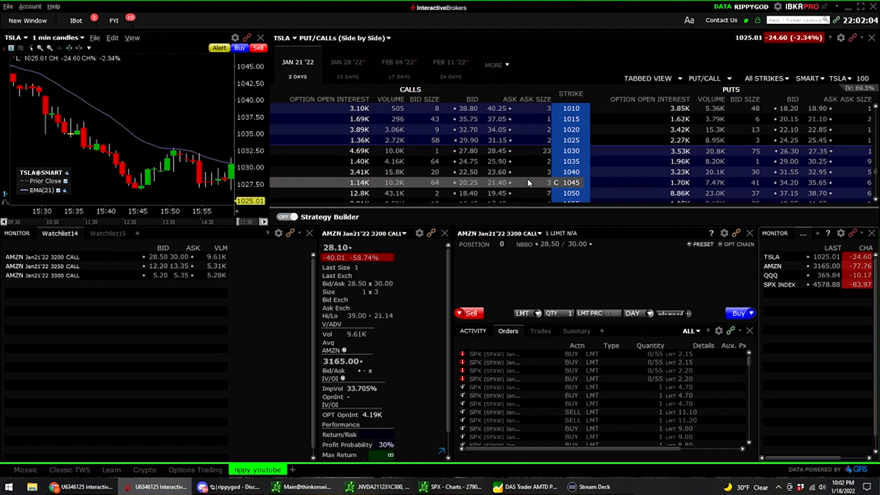
scroll(529, 175, down, 1)
scroll(559, 167, down, 5)
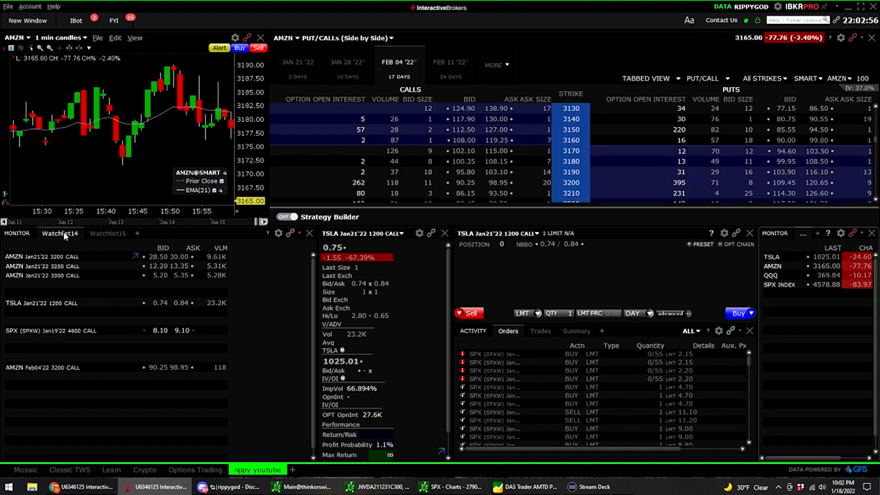
Rename Watchlist15, which holds the put contracts, as "rippy puts".
right_click(110, 235)
click(126, 256)
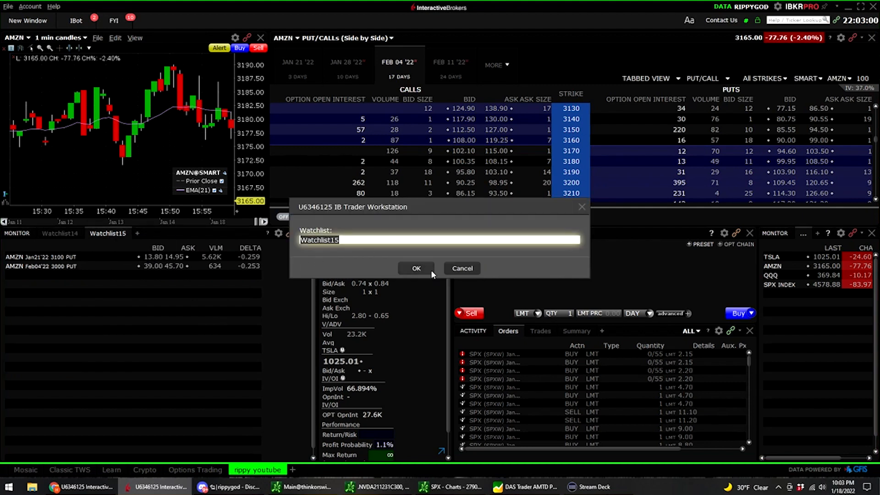
text(rippy puts)
click(417, 268)
Rename Watchlist14, which holds the call contracts, as "rippy calls".
click(60, 233)
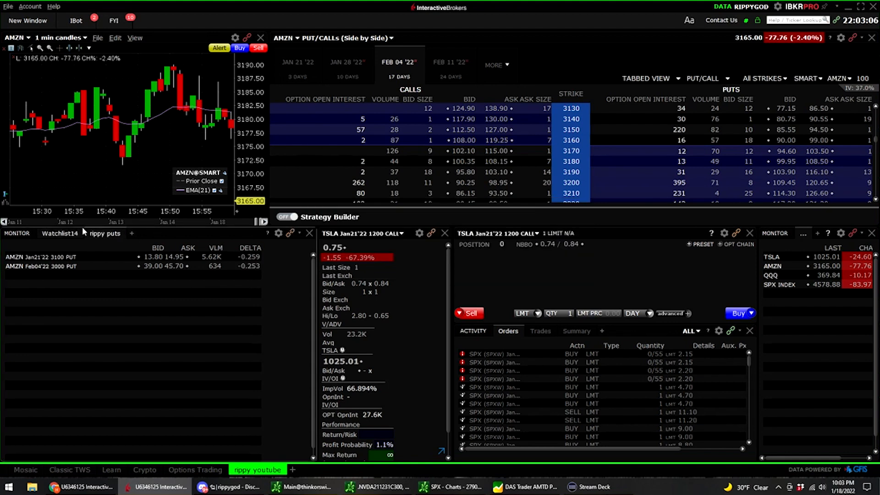
right_click(69, 234)
click(92, 242)
text(r)
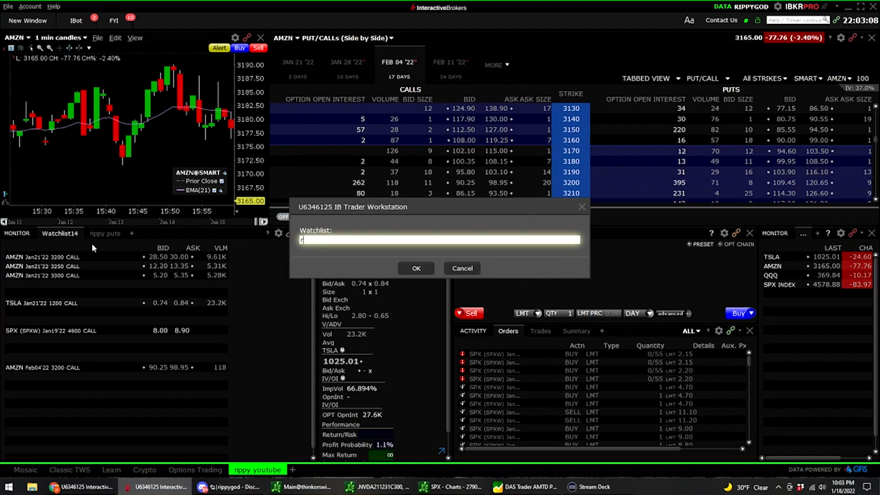
text(ippy calls)
key(Return)
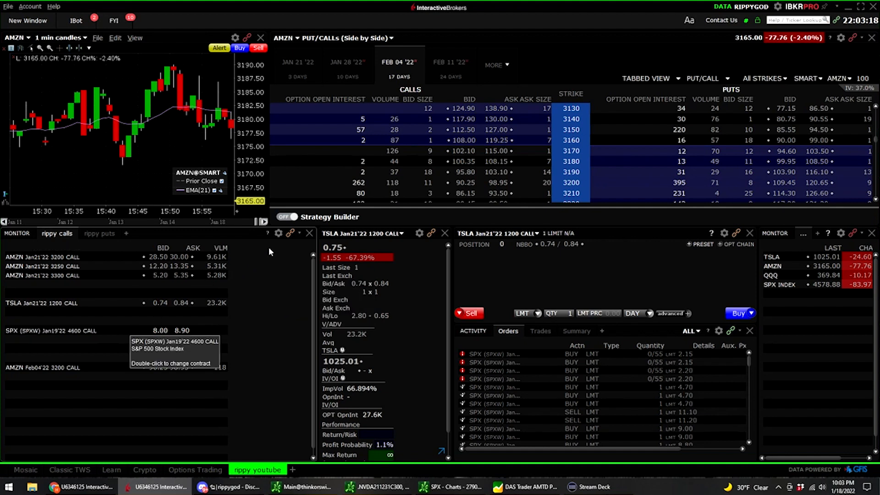
Open the Hotkeys page of the workstation configuration and review the list of configured shortcuts.
click(278, 234)
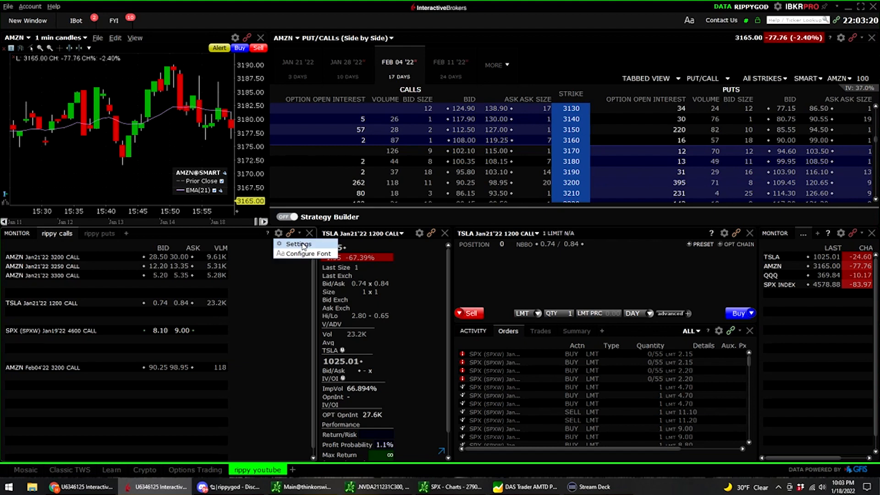
click(302, 245)
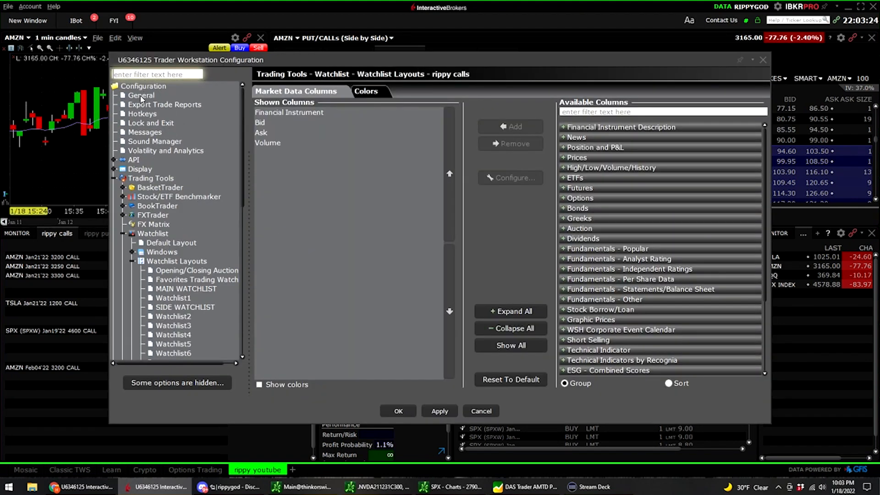
click(143, 114)
scroll(326, 327, down, 3)
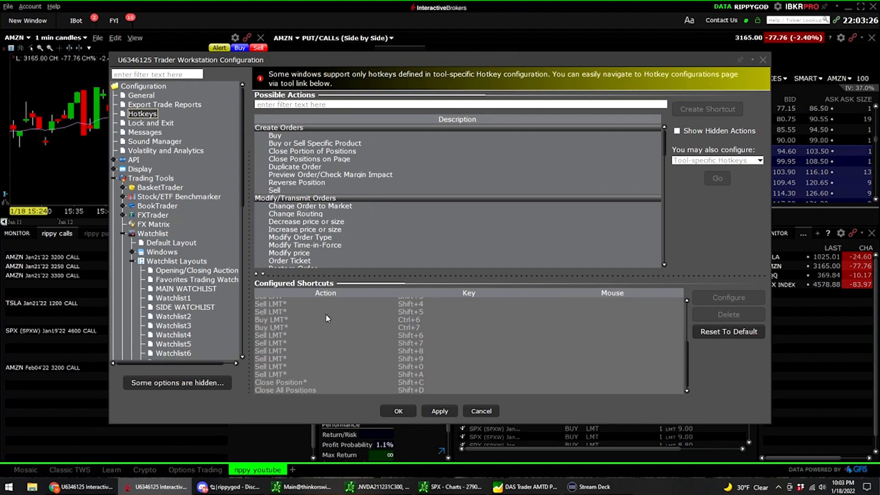
scroll(376, 370, up, 2)
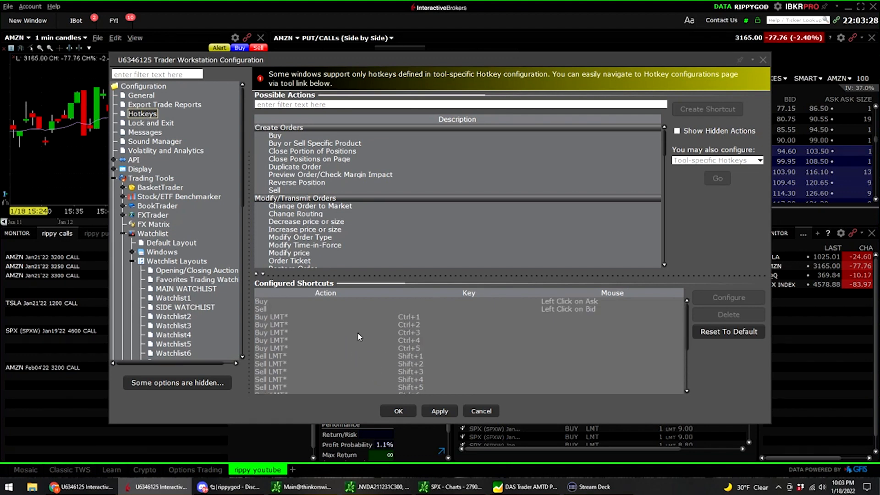
scroll(357, 328, down, 2)
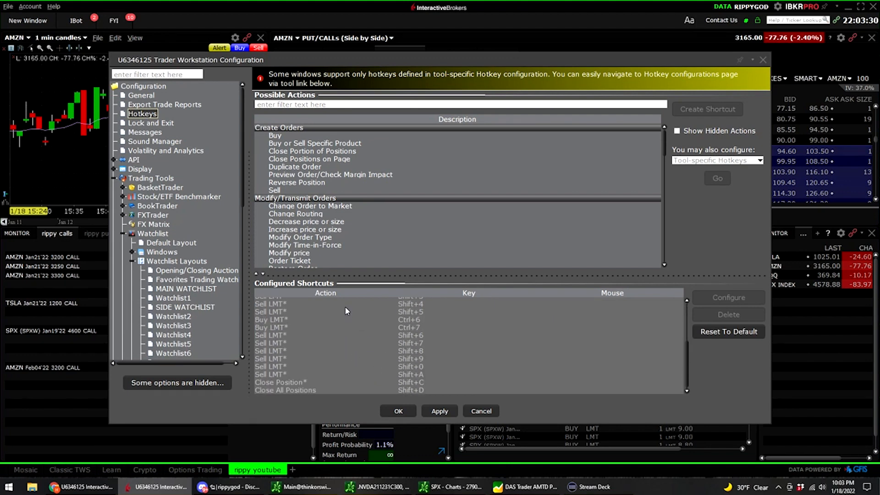
Create a new shortcut for the Buy action and record Shift+H as its key combination.
click(279, 137)
click(690, 111)
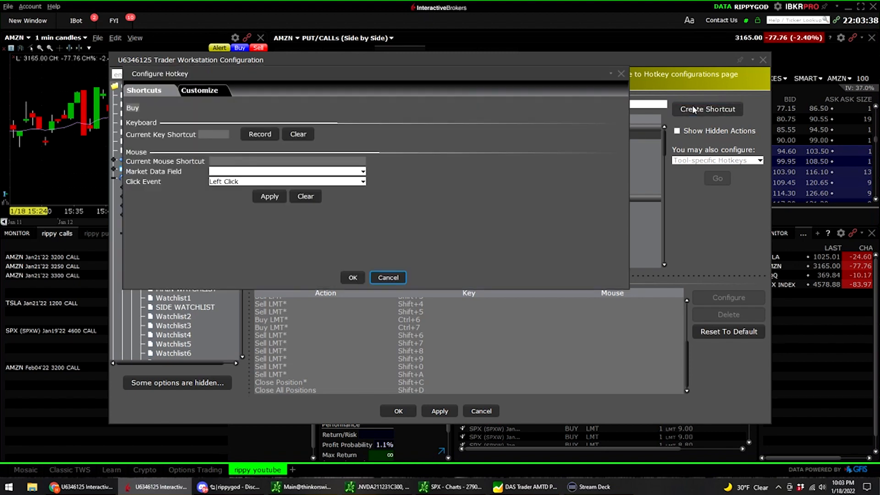
click(260, 134)
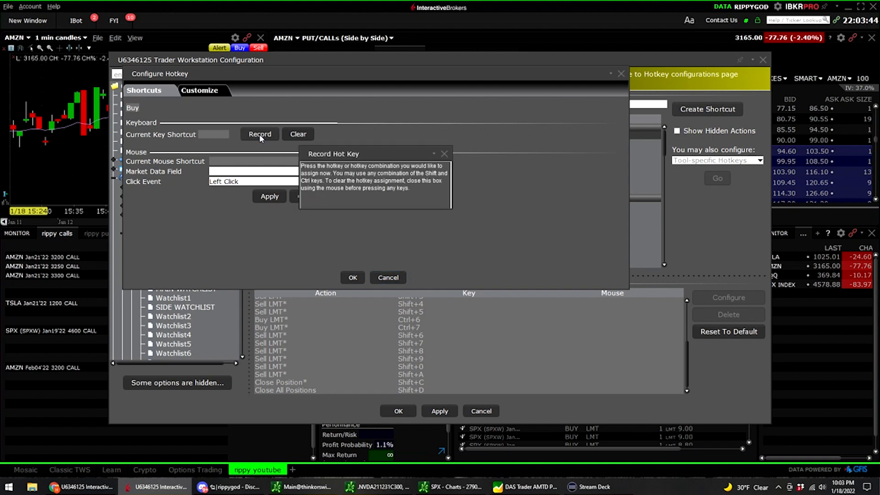
key(shift+h)
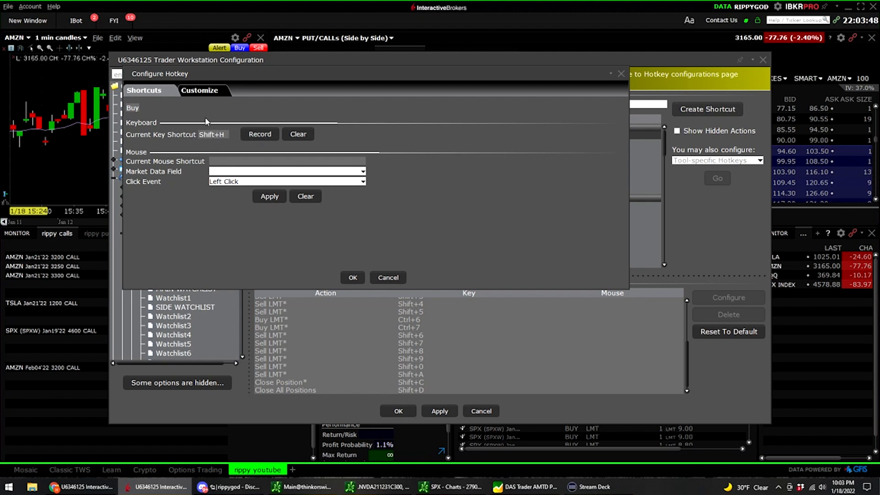
Customize the Buy hotkey's order size as Absolute with a quantity of 88.
click(198, 90)
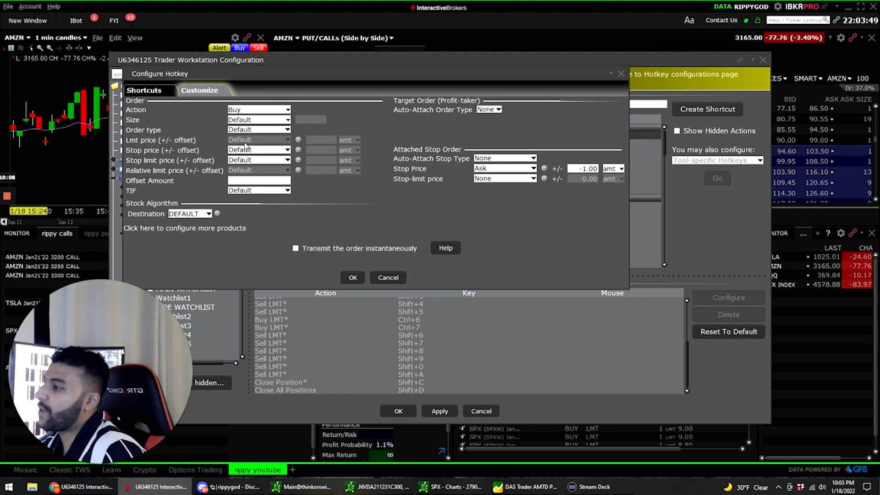
click(258, 120)
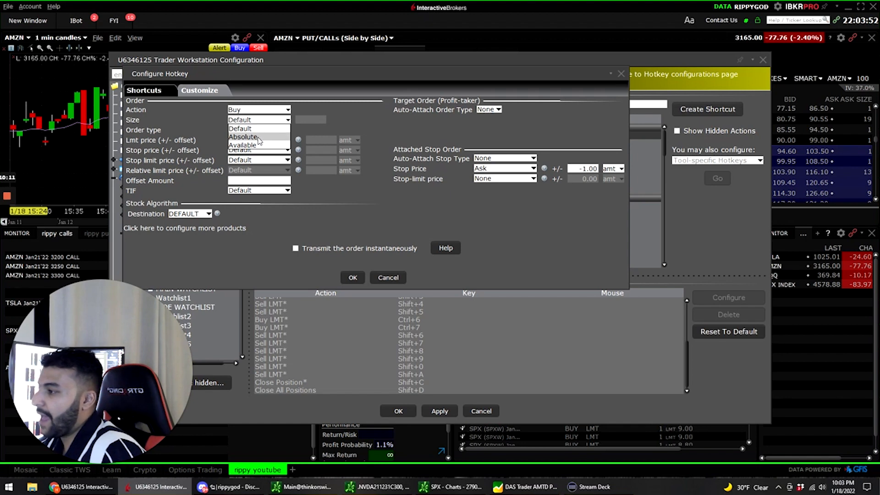
click(258, 137)
click(323, 120)
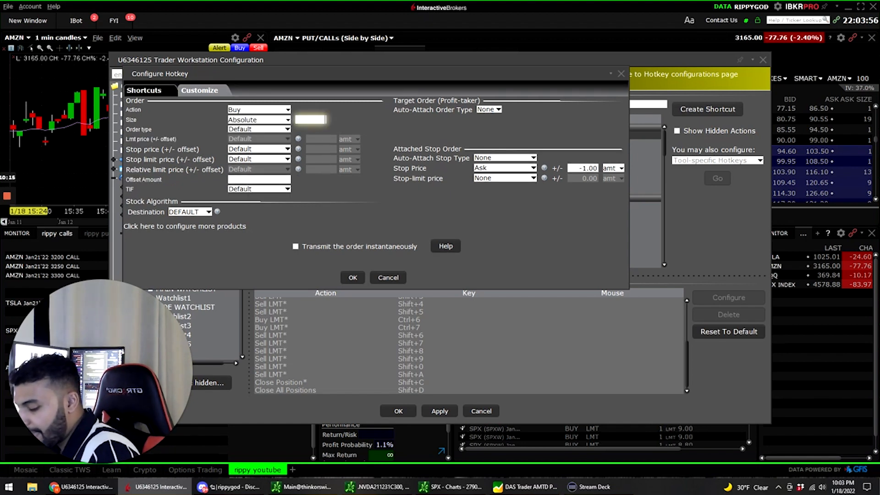
text(88)
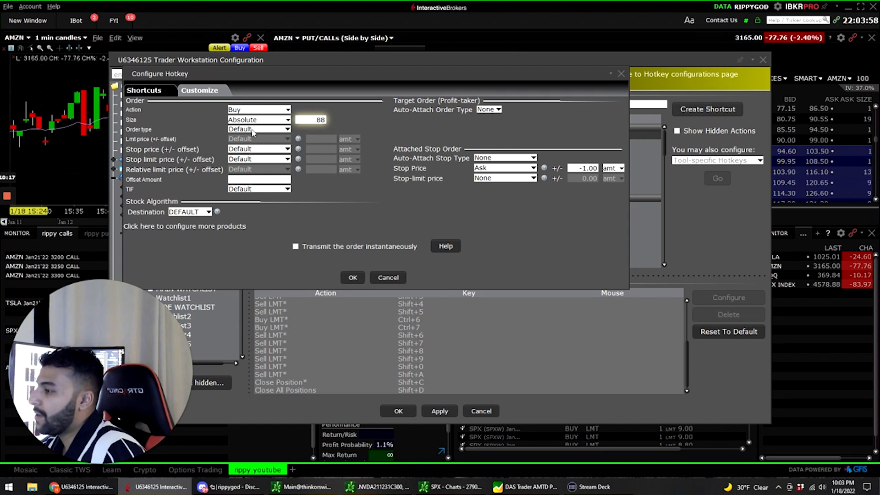
Set the Buy hotkey's order type to LMT with the limit price based on the Ask.
click(253, 130)
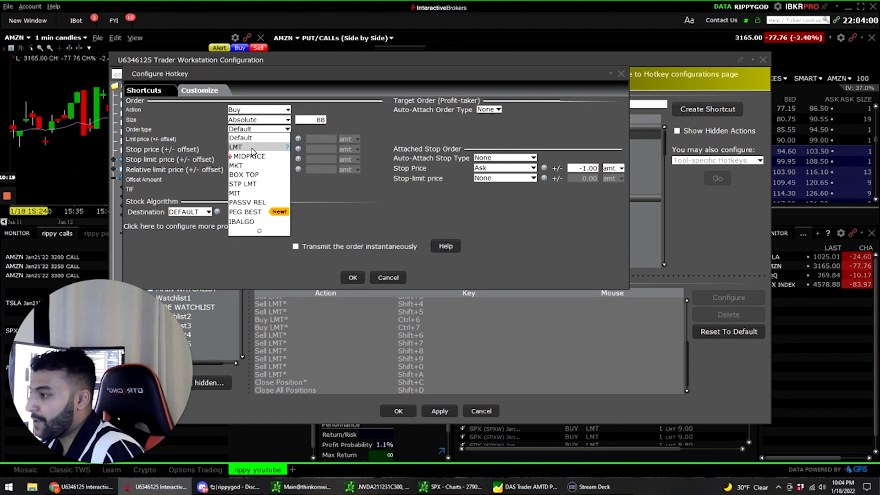
click(253, 147)
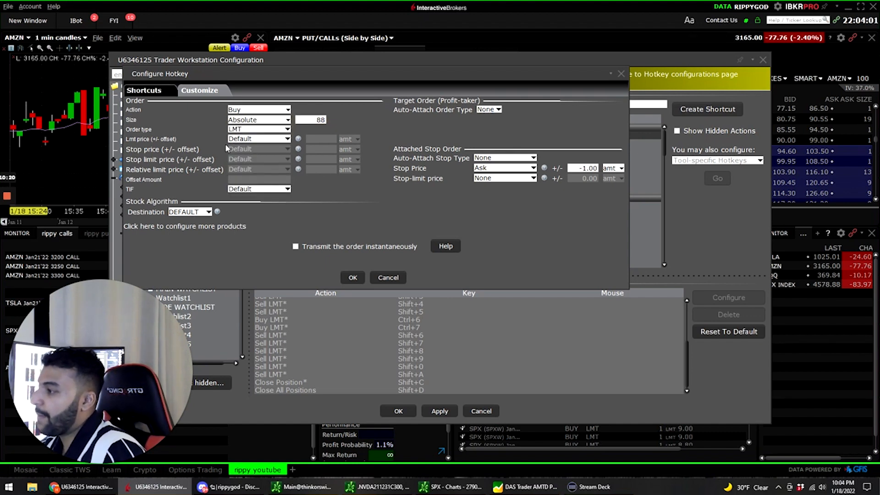
click(249, 140)
click(248, 168)
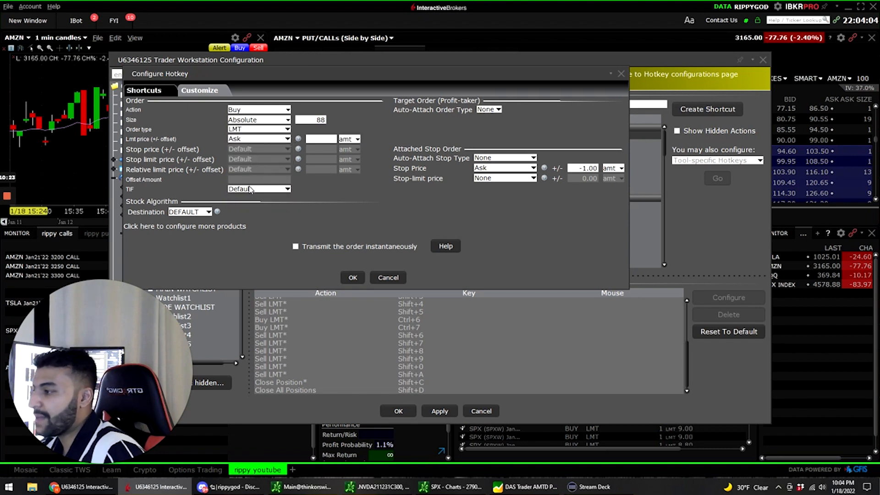
Route the Buy hotkey to SMART, enable instantaneous order transmission with the warning accepted, and save the hotkey.
click(183, 212)
click(183, 230)
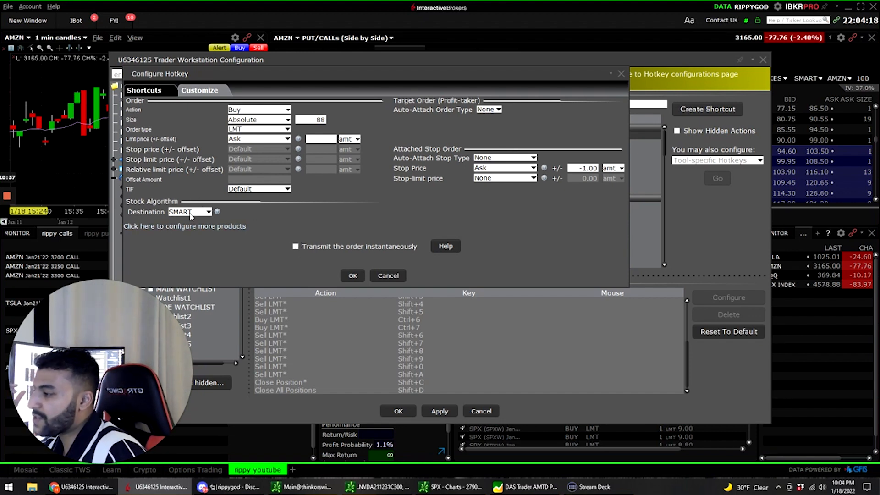
click(295, 247)
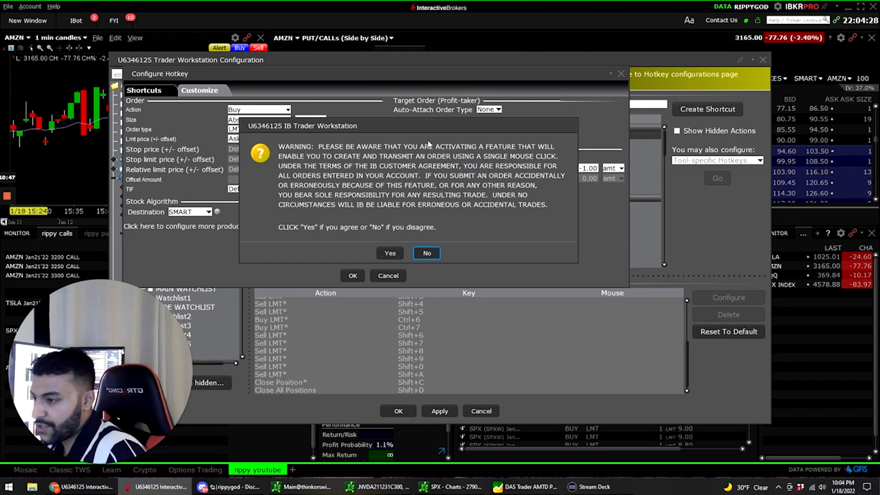
click(391, 252)
click(363, 274)
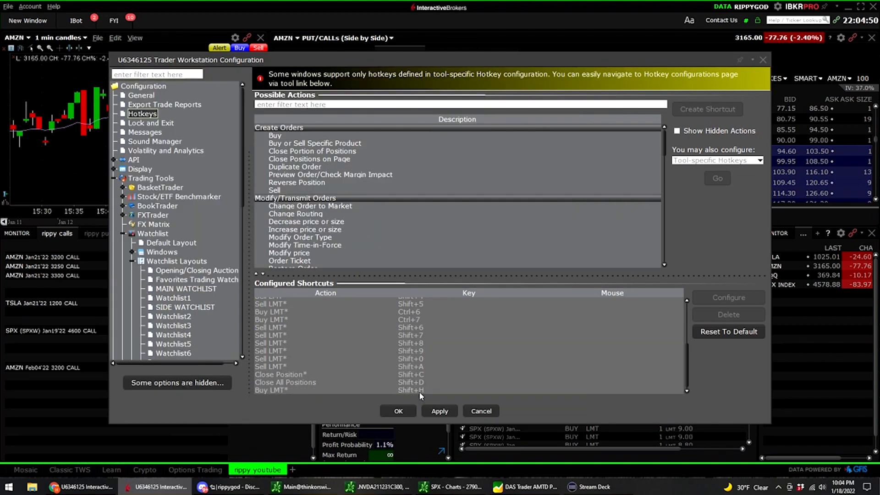
Create a new shortcut for the Sell action and record Ctrl+H as its key combination.
click(277, 190)
click(692, 109)
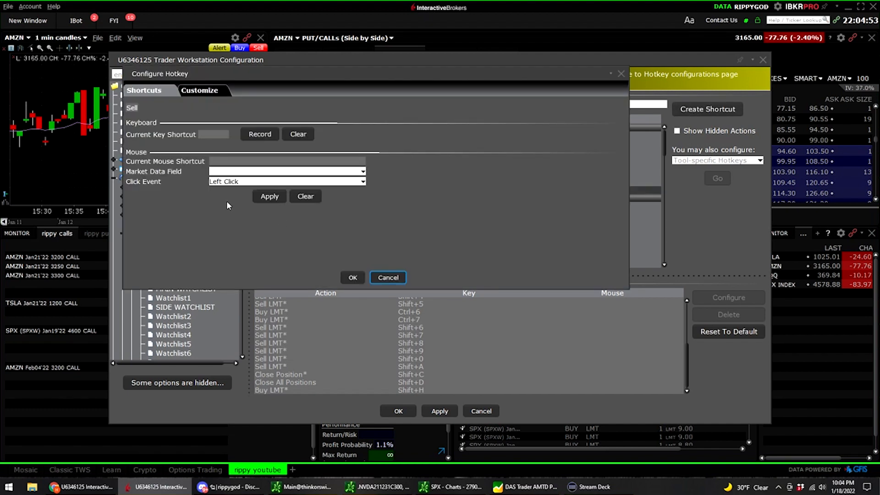
click(267, 134)
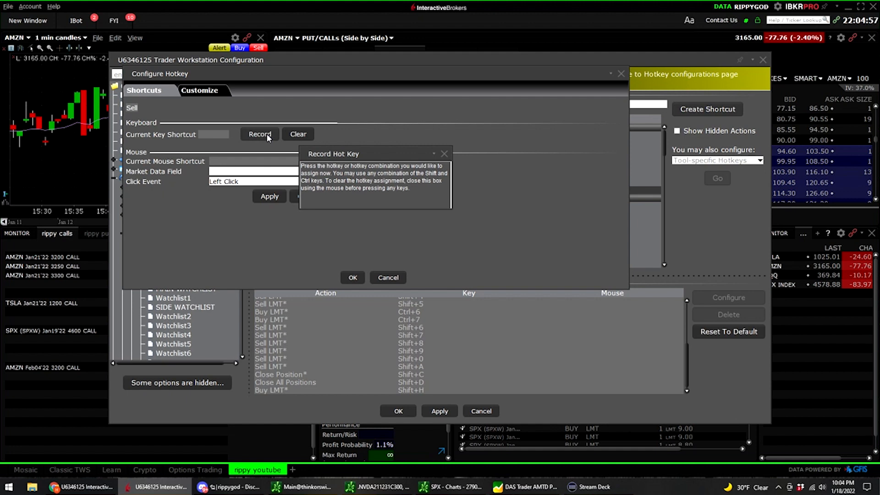
key(ctrl+h)
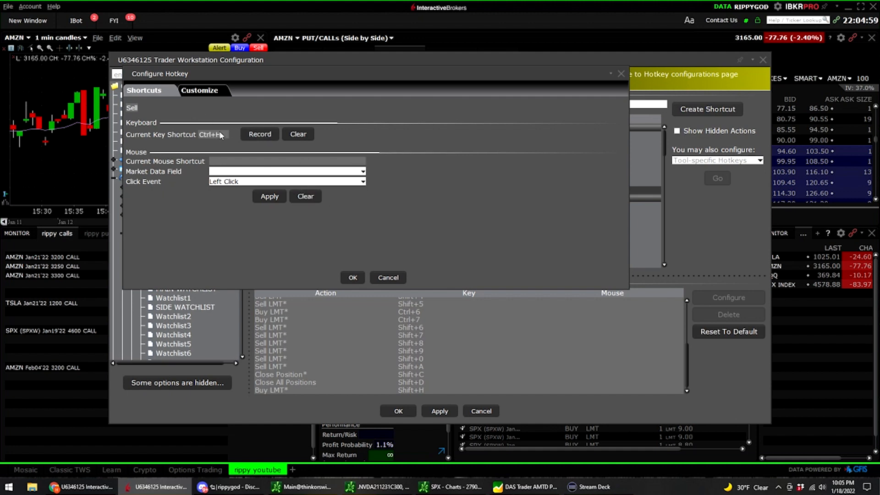
Customize the Sell hotkey's order size as Absolute with a quantity of 88.
click(210, 91)
click(259, 119)
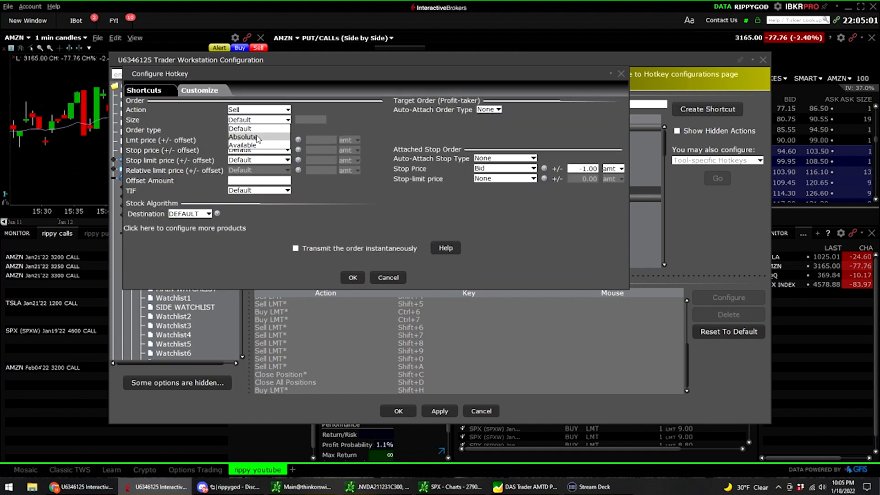
click(258, 137)
click(323, 119)
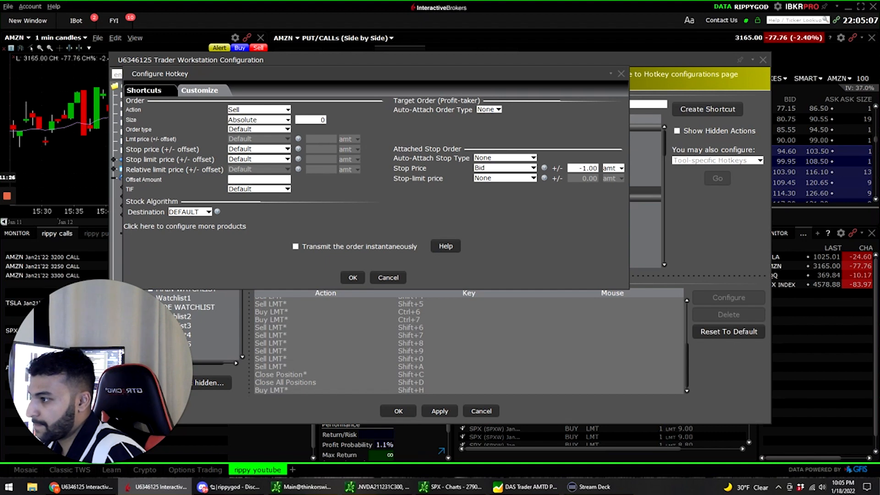
click(318, 119)
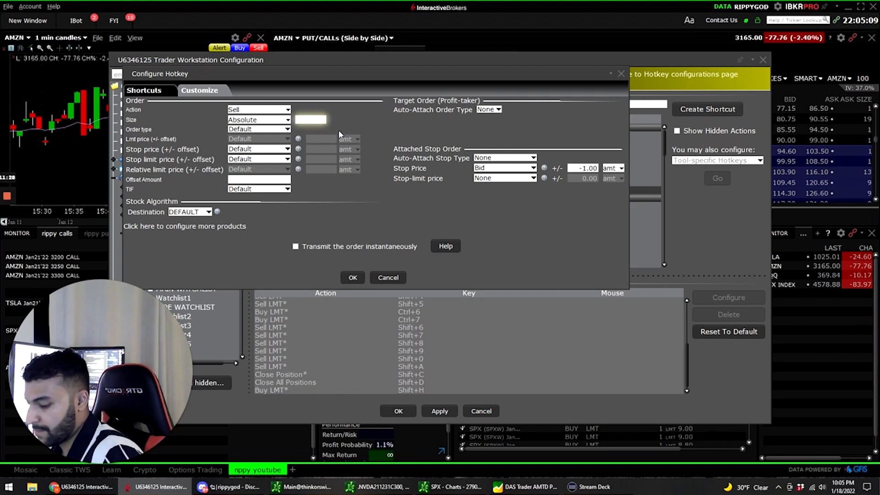
Set the Sell hotkey's order type to LMT with the limit price based on the Bid.
click(256, 133)
click(257, 147)
click(259, 139)
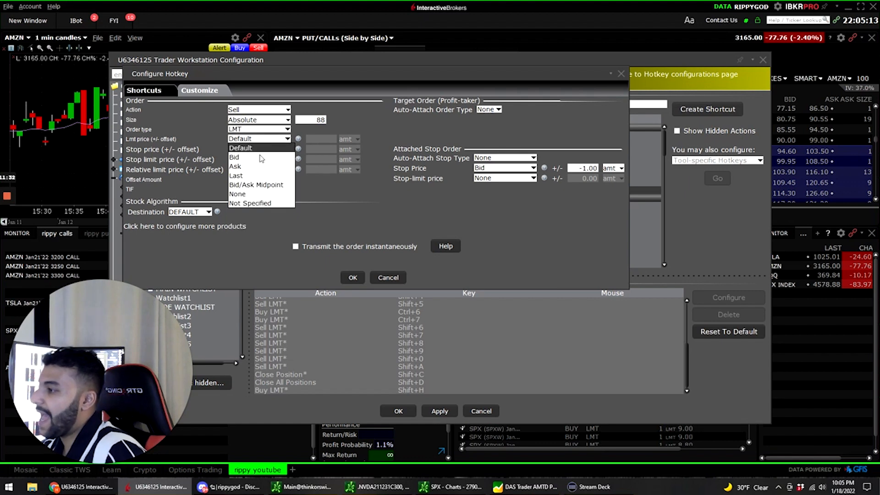
click(261, 158)
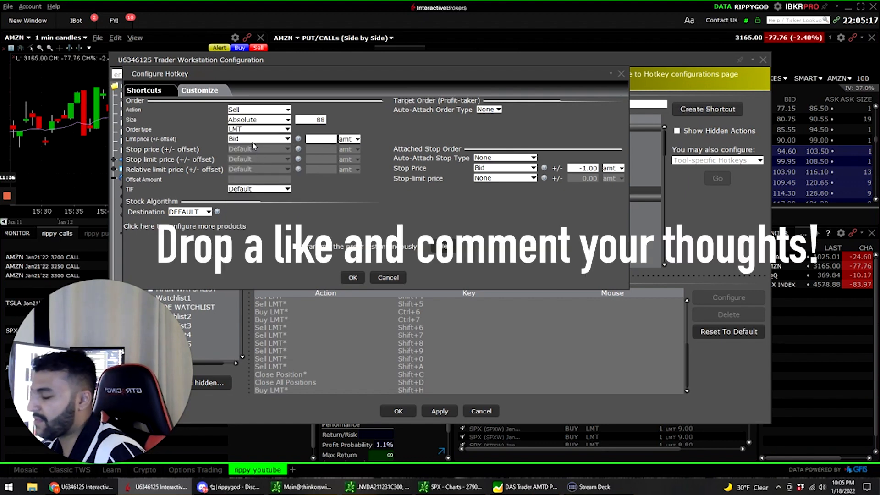
Route the Sell hotkey to SMART with instantaneous transmission, accepting the warning, and save the hotkey configuration.
click(189, 213)
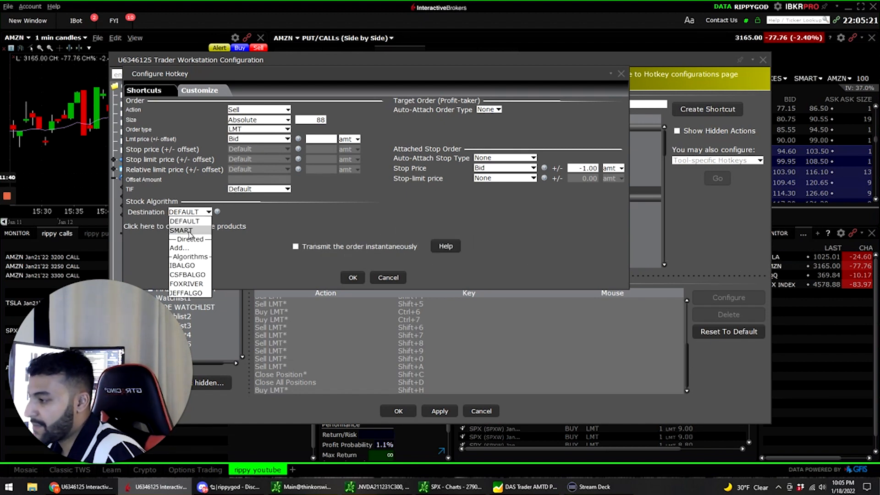
click(187, 228)
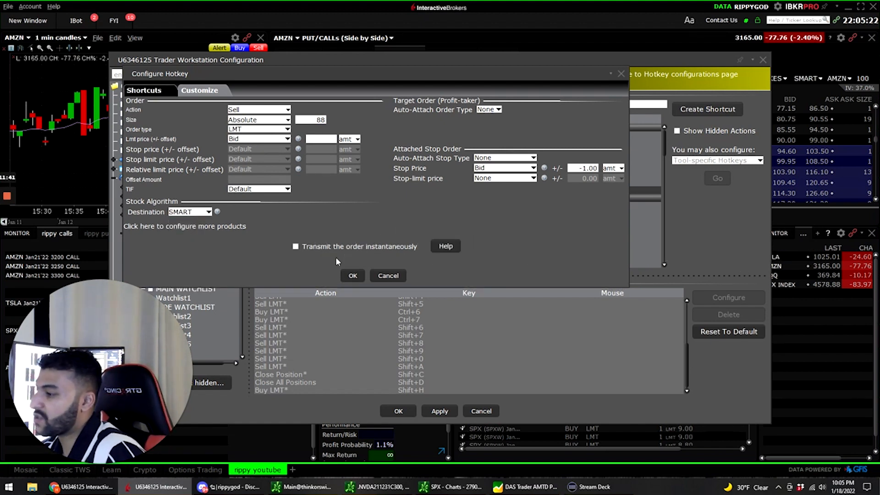
click(295, 246)
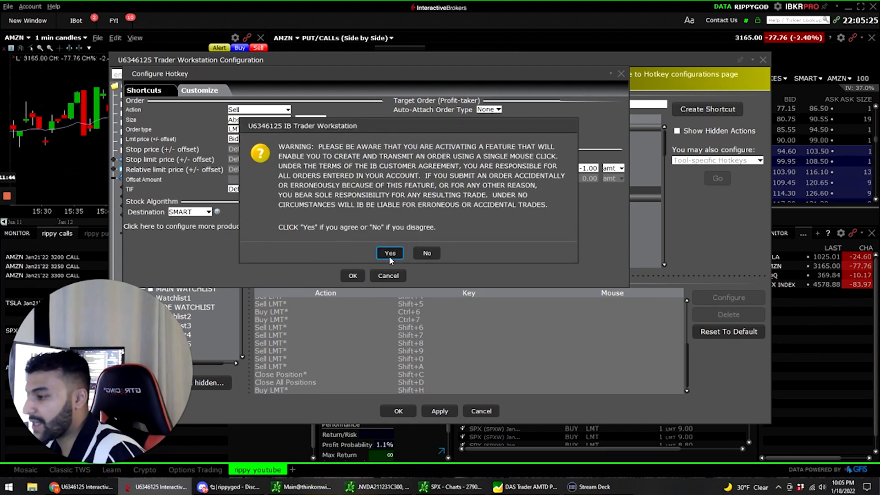
click(389, 256)
click(354, 275)
scroll(365, 336, down, 1)
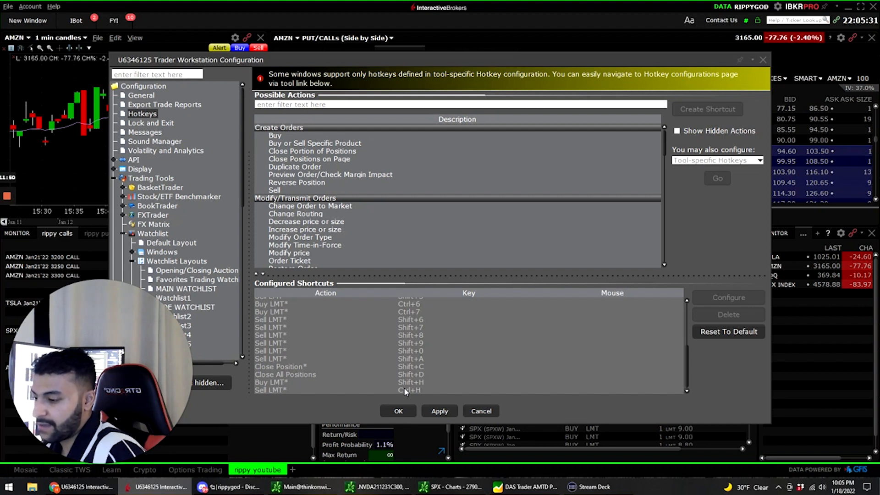
click(436, 411)
click(397, 411)
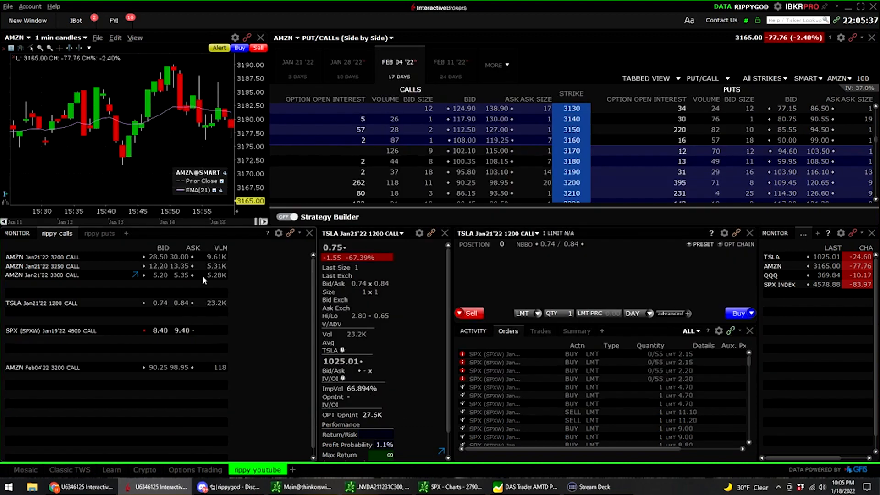
Test the Buy hotkey on the SPX Jan19'22 4600 call, resubmit the order with the new size and dismiss the order message.
click(73, 331)
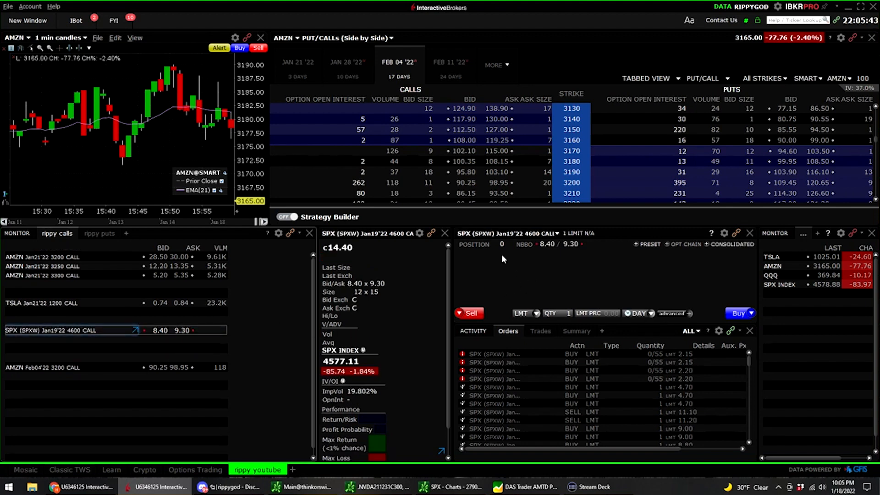
key(alt+b)
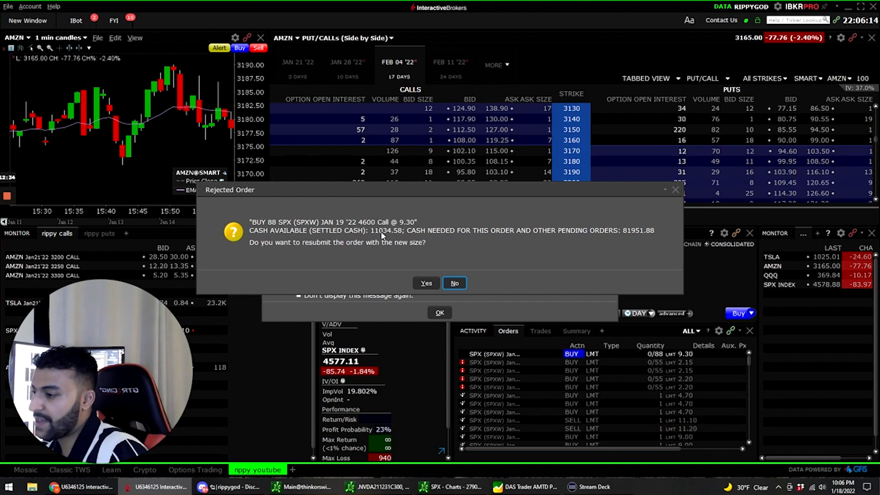
click(433, 282)
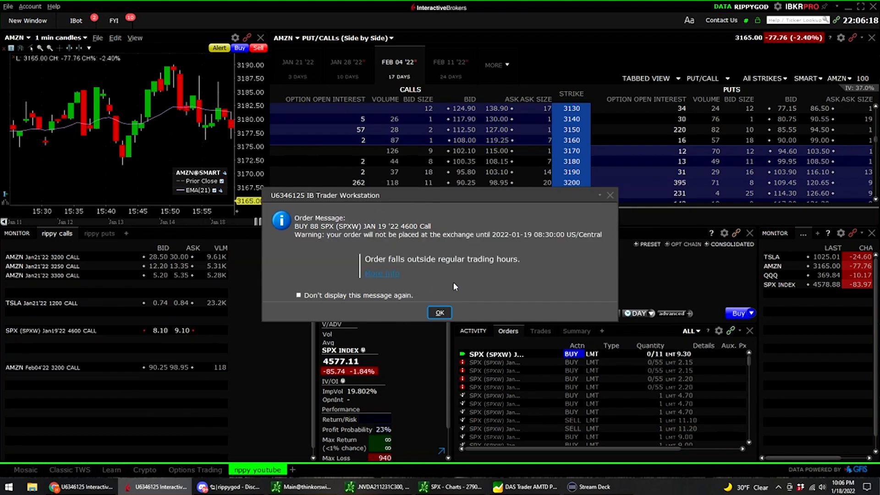
click(442, 312)
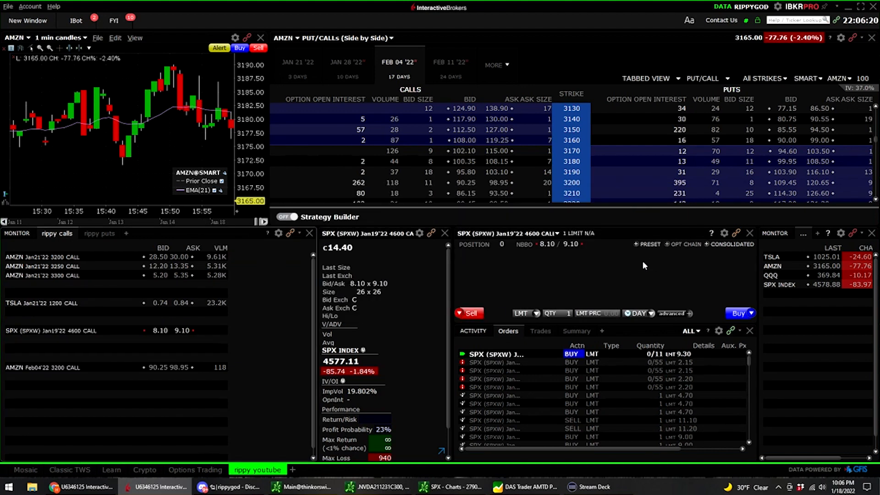
Cancel the working SPX 4600 call buy order, and test the Sell hotkey on that contract, dismissing the order messages.
right_click(594, 355)
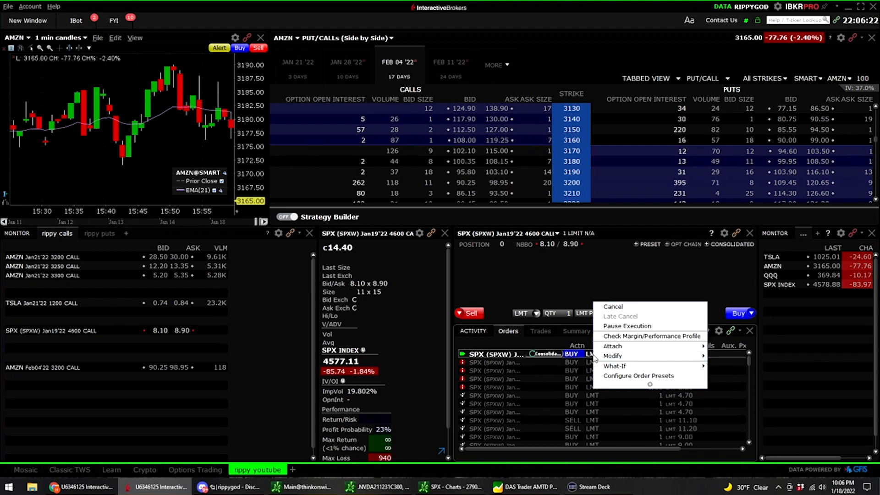
click(614, 307)
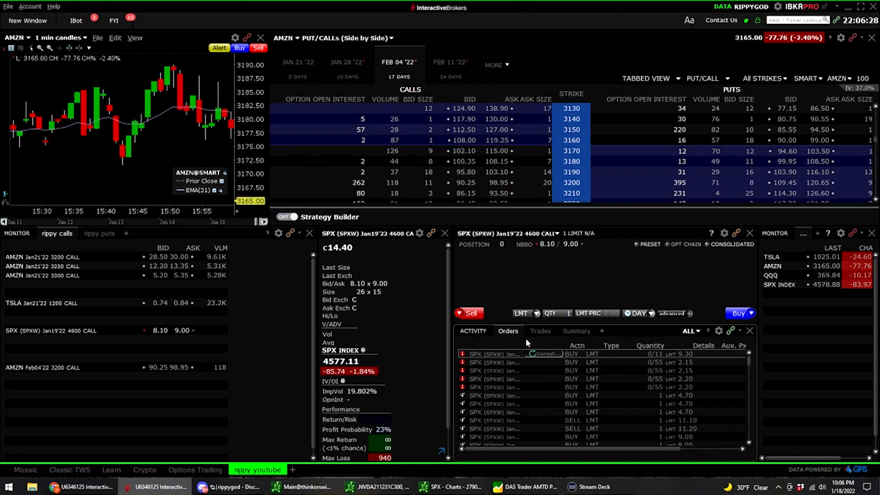
click(61, 329)
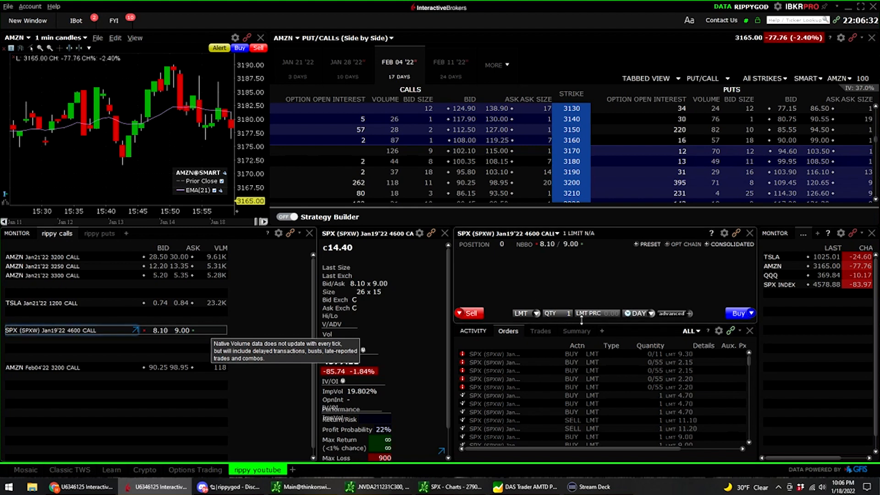
key(alt+s)
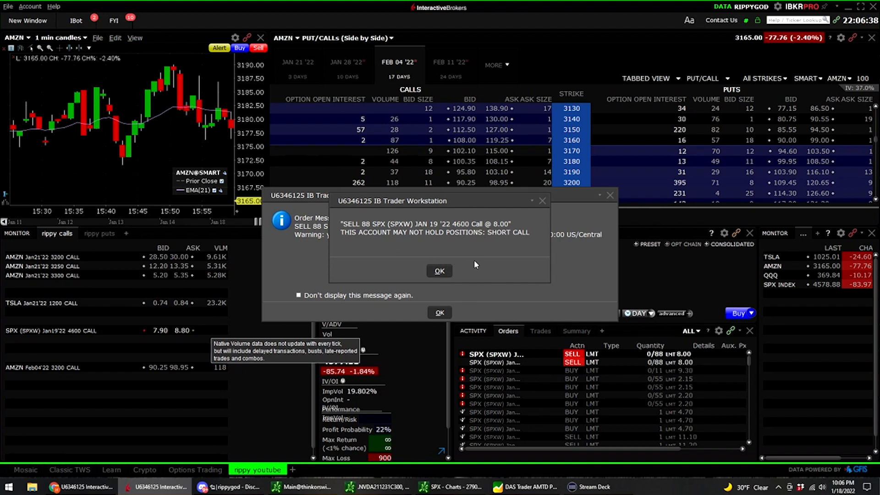
click(439, 270)
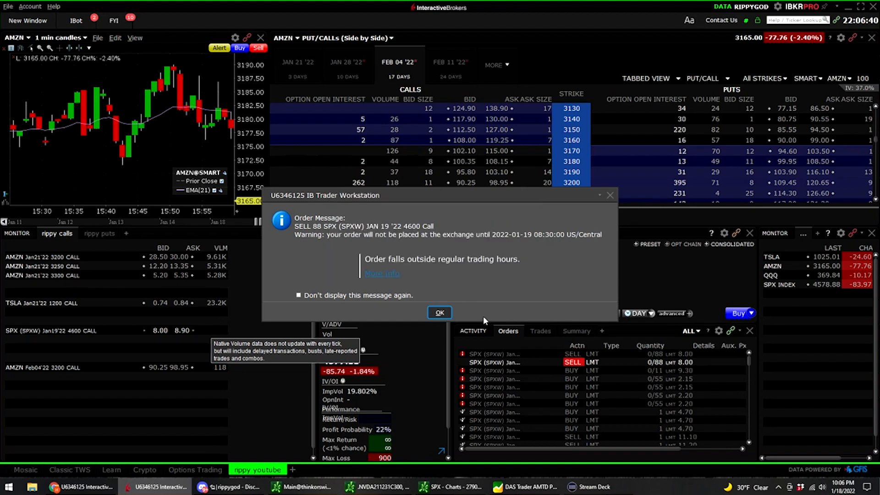
click(439, 312)
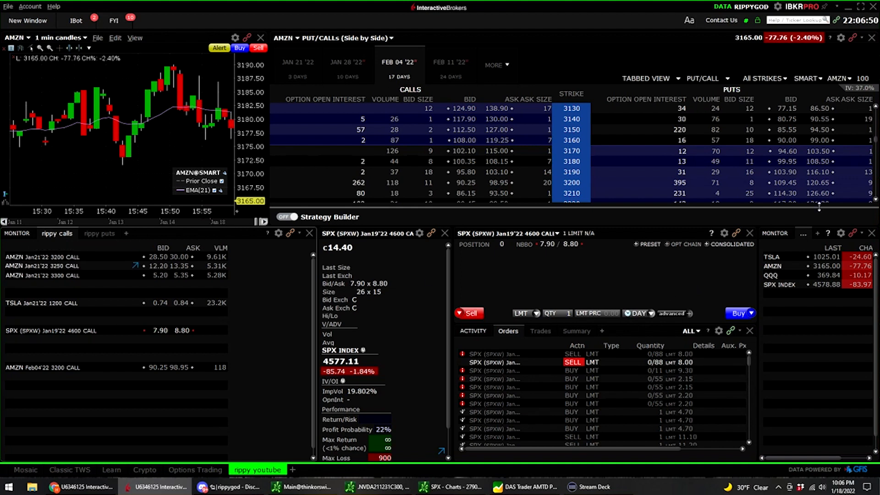
Minimize the trading workspace and open Stream Deck afresh from the desktop.
click(848, 7)
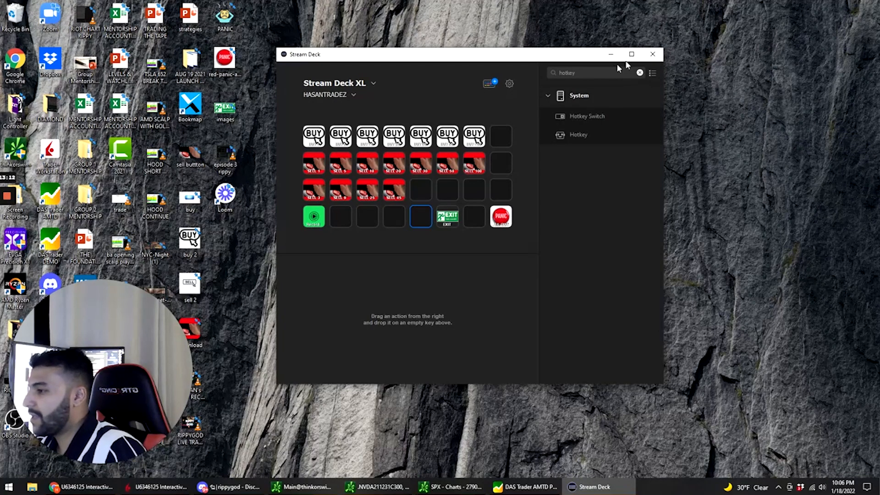
click(652, 54)
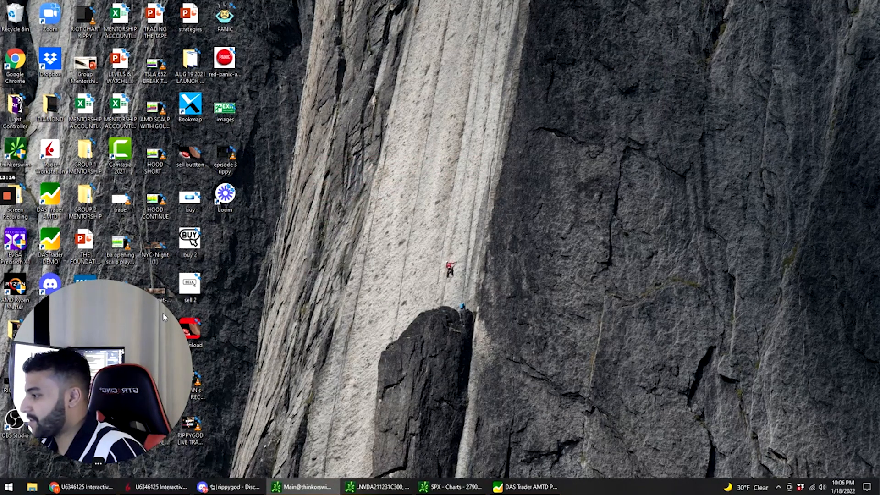
drag(96, 297, 793, 20)
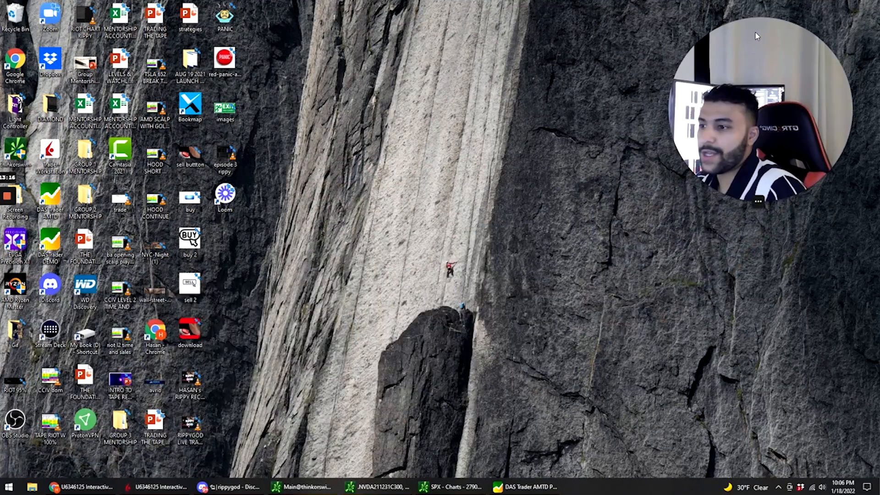
double_click(51, 328)
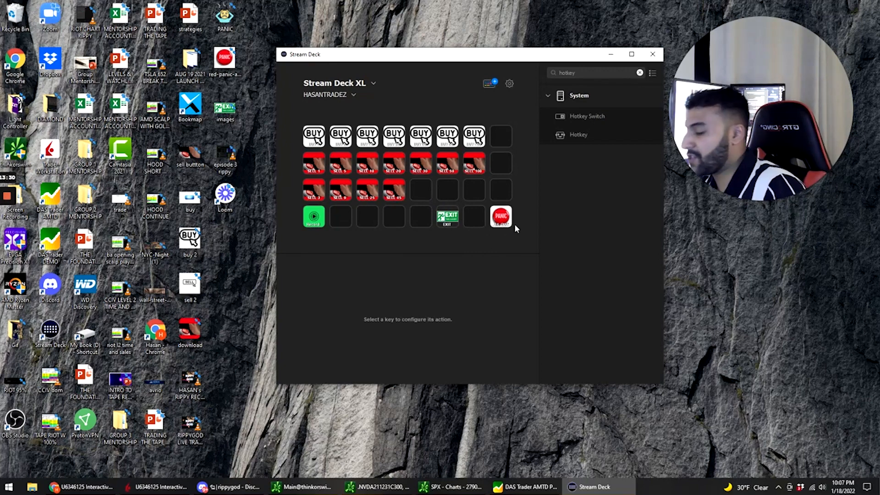
Search the actions for "hotkey" and assign Hotkey actions to the fourth and fifth keys of the deck's last row.
click(641, 73)
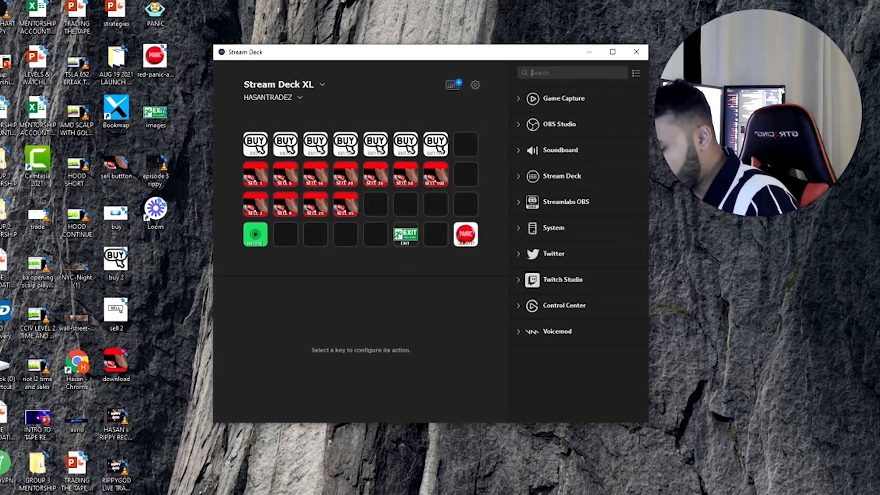
text(Hotkey)
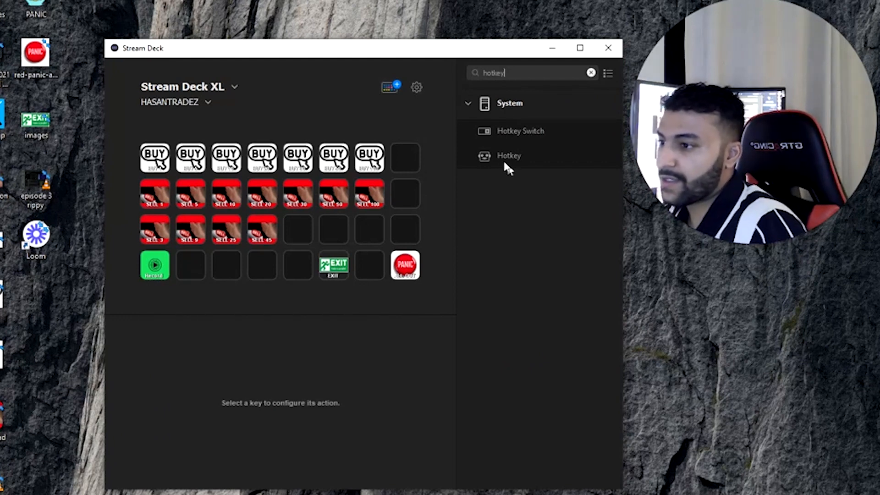
drag(503, 155, 263, 265)
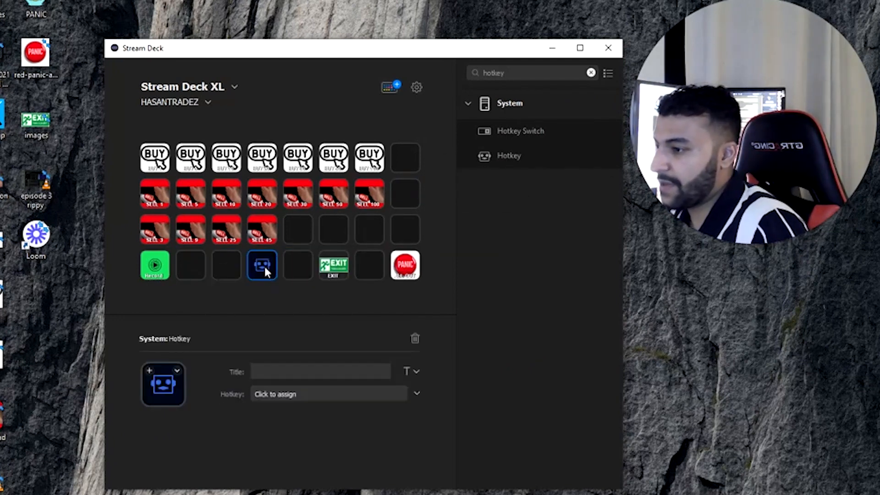
drag(517, 156, 288, 262)
Title the first new Hotkey key BUY 88, assign it Shift+H and give it the desktop's "buy 2" image as icon.
click(255, 277)
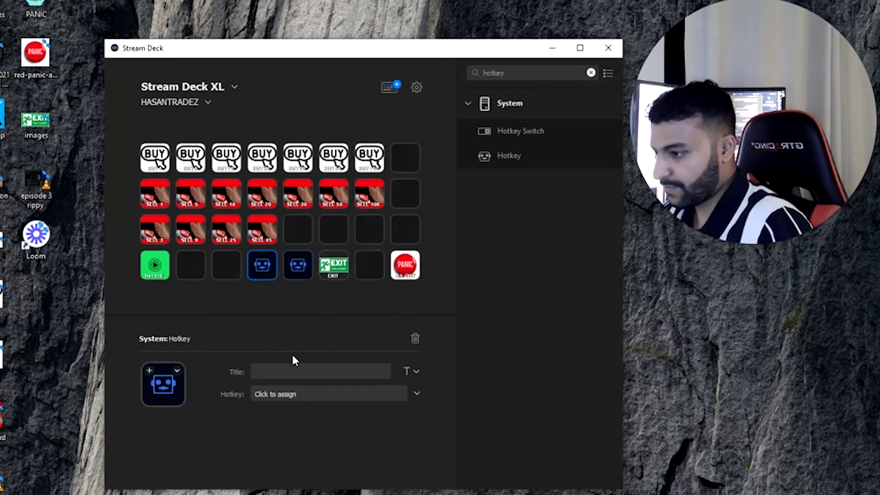
text(BU)
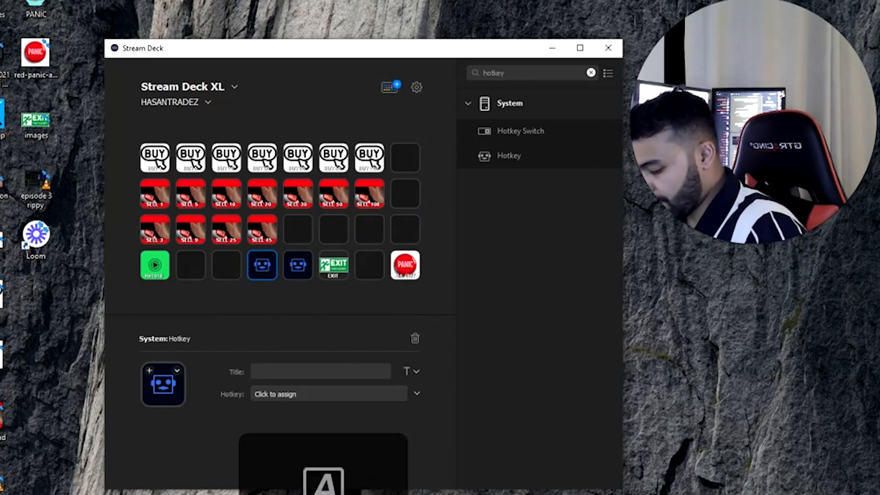
text(Y 88)
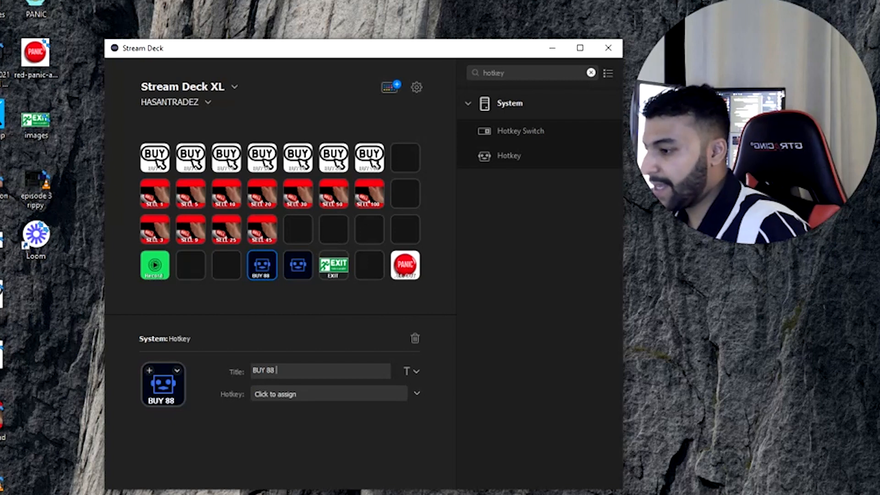
click(271, 395)
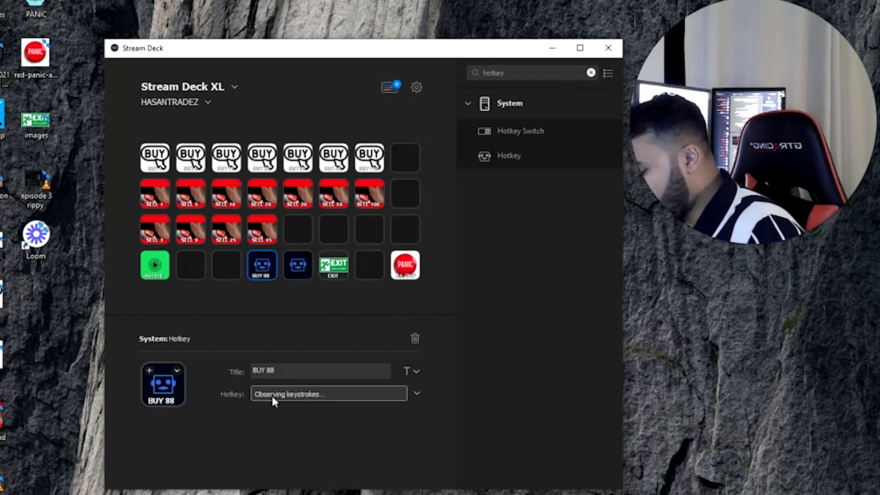
key(shift+h)
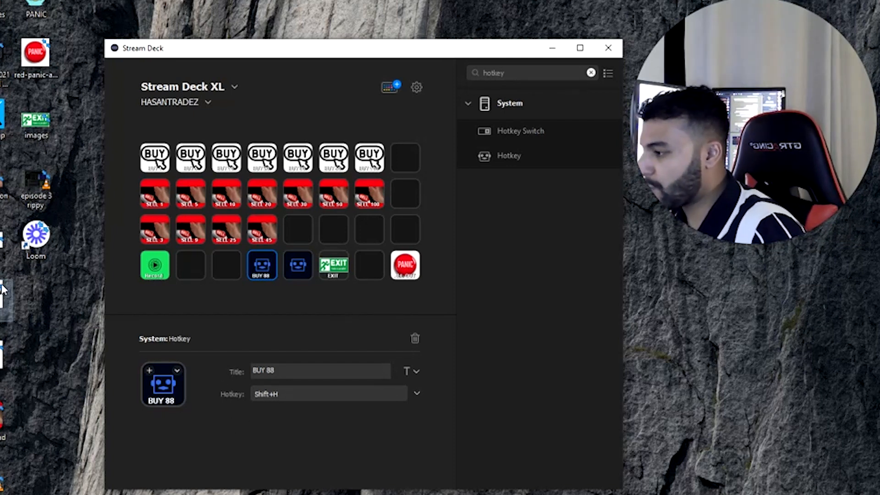
drag(4, 293, 170, 393)
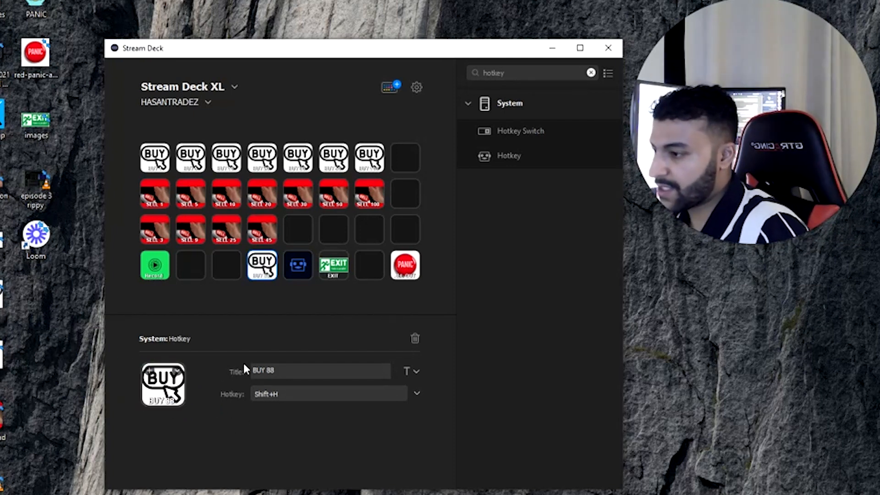
Title the second new Hotkey key SELL 88, assign it Ctrl+H and give it the desktop's "download" sell image as icon.
click(298, 267)
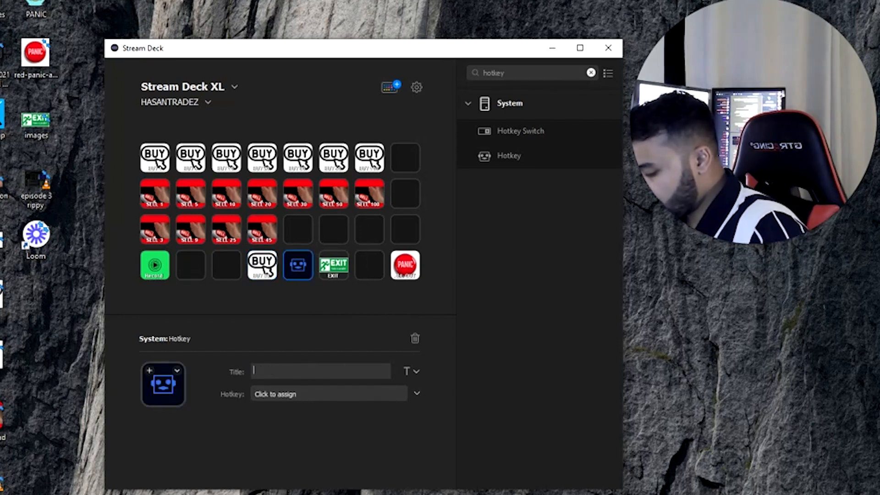
text(SELL)
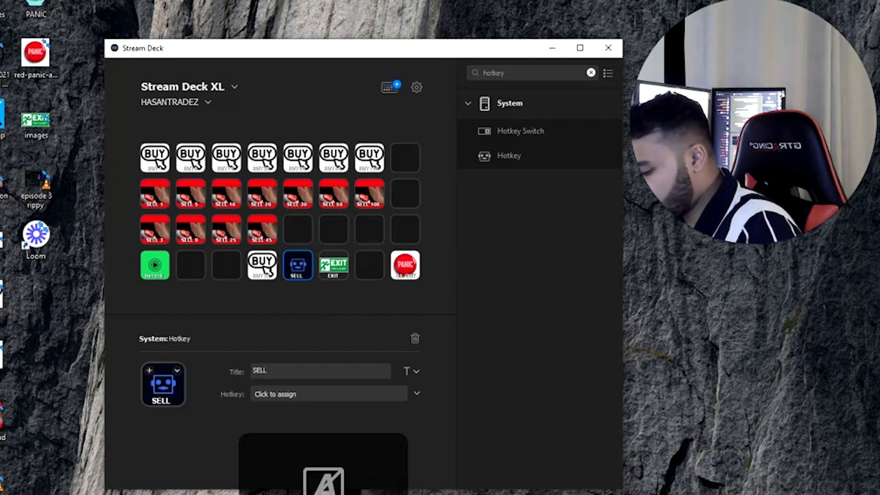
text( 88)
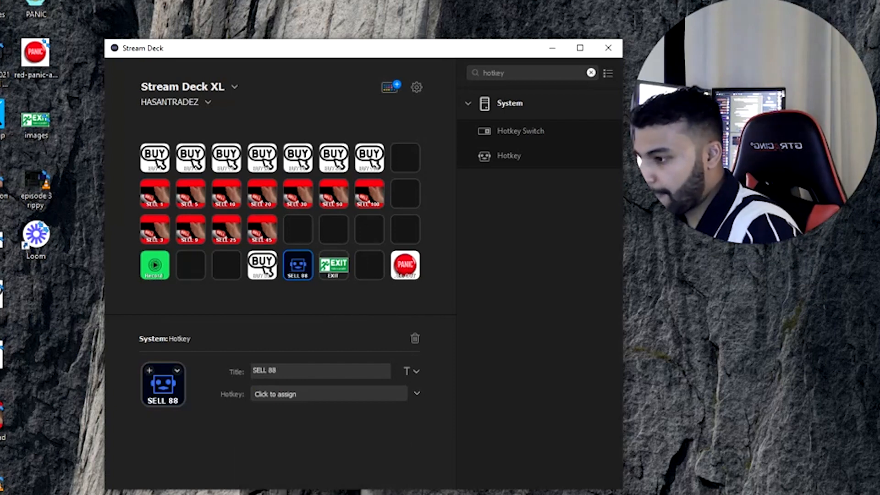
click(321, 397)
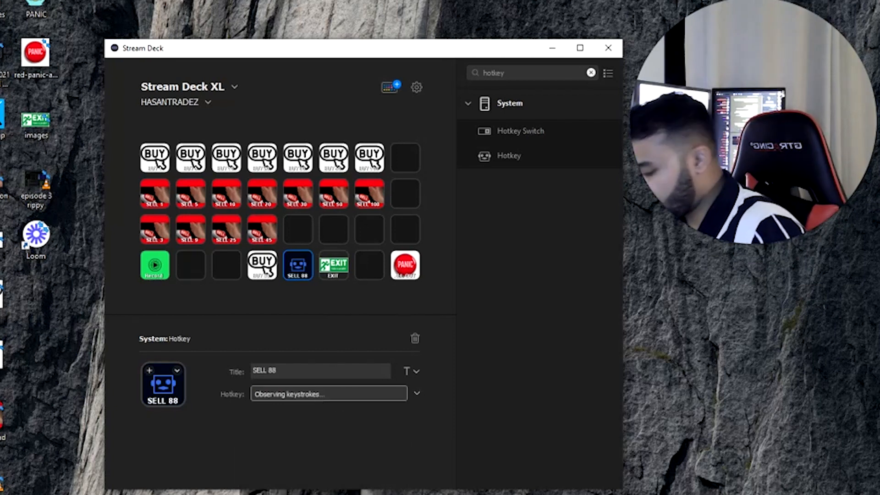
key(ctrl+h)
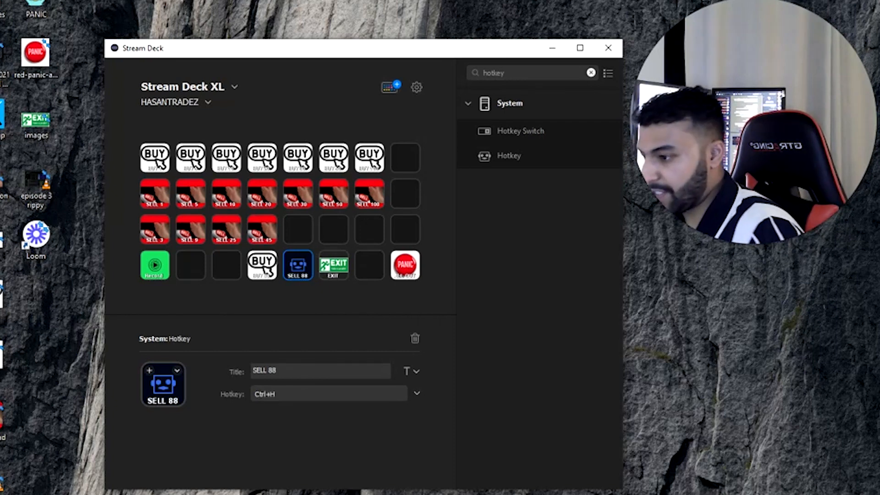
drag(3, 417, 164, 404)
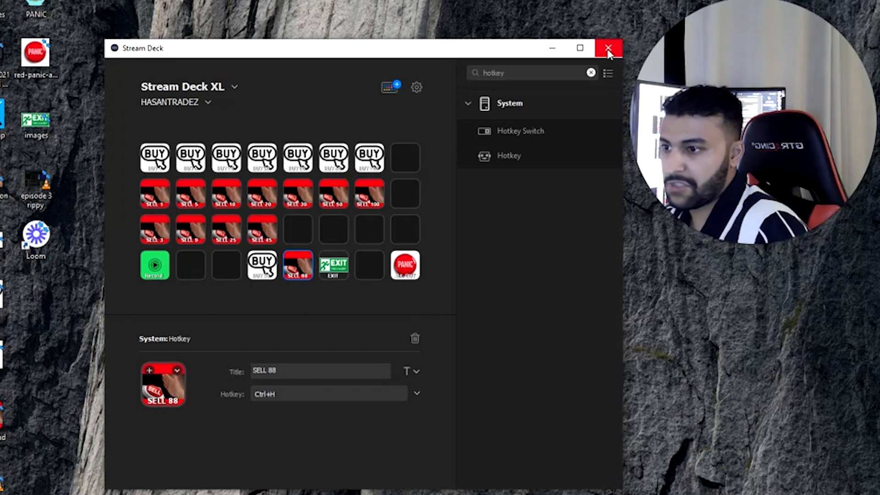
Switch back to Trader Workstation and test the Buy hotkey on the SPX Jan19'22 4600 call, declining to resubmit the order.
click(552, 48)
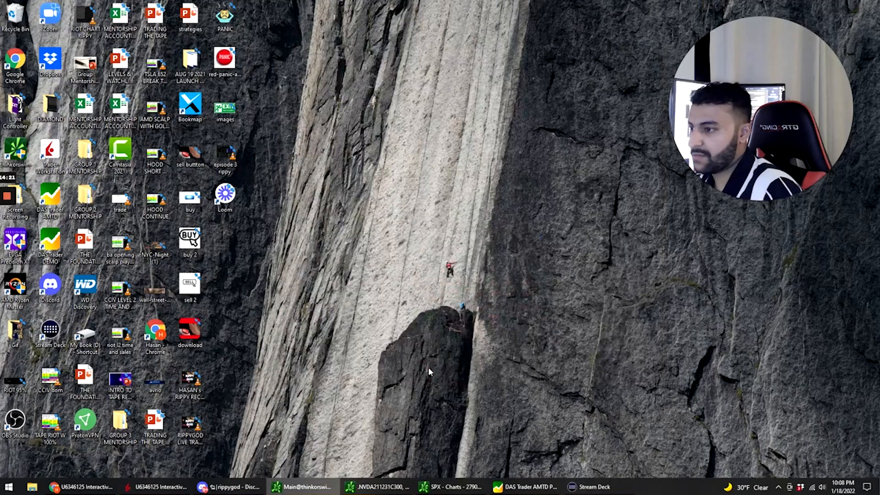
click(159, 487)
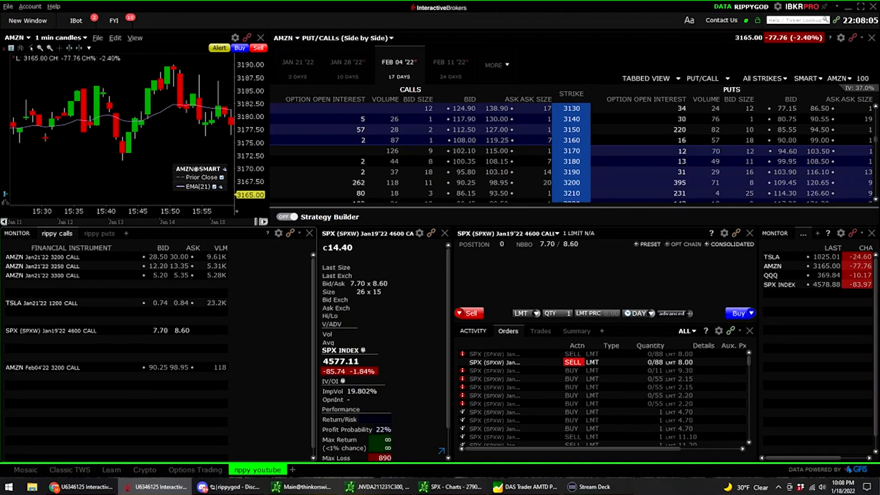
click(95, 329)
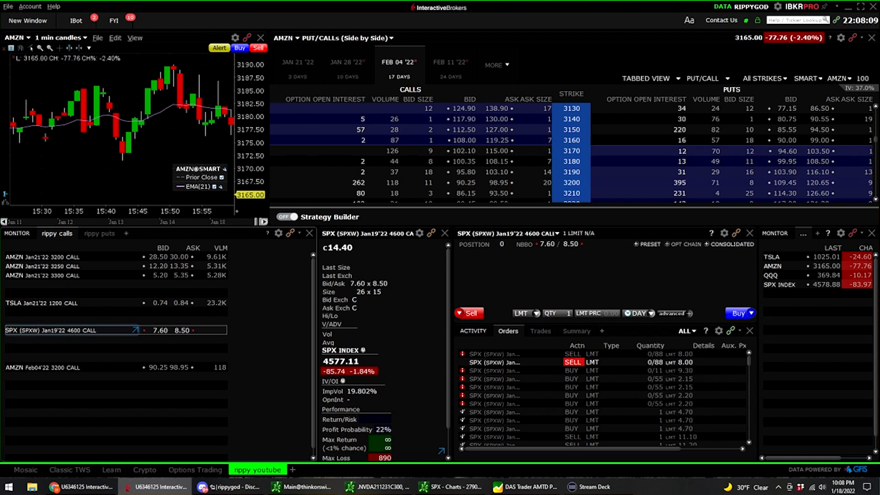
key(alt+b)
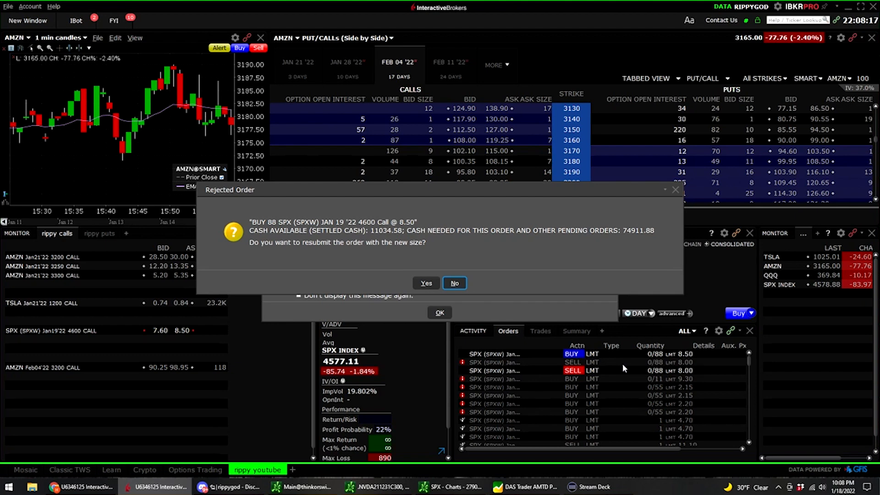
click(459, 284)
click(447, 313)
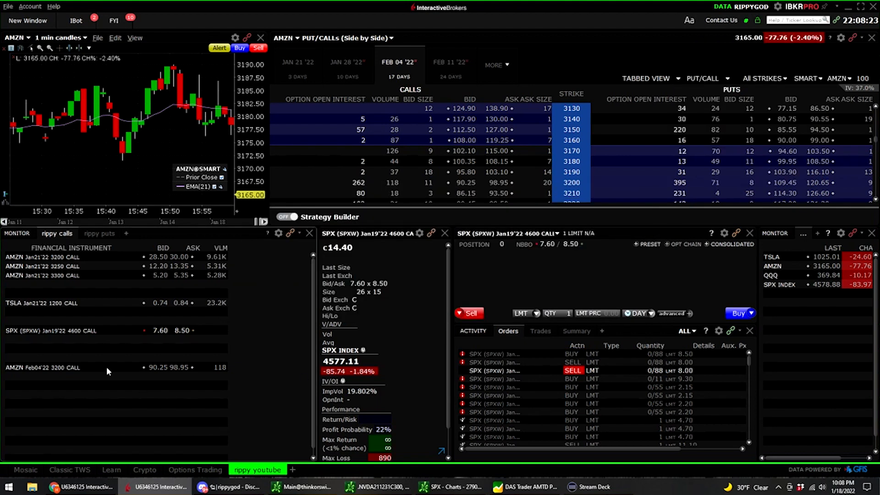
Test the Sell hotkey on the SPX Jan19'22 4600 call again and dismiss both resulting messages.
click(95, 331)
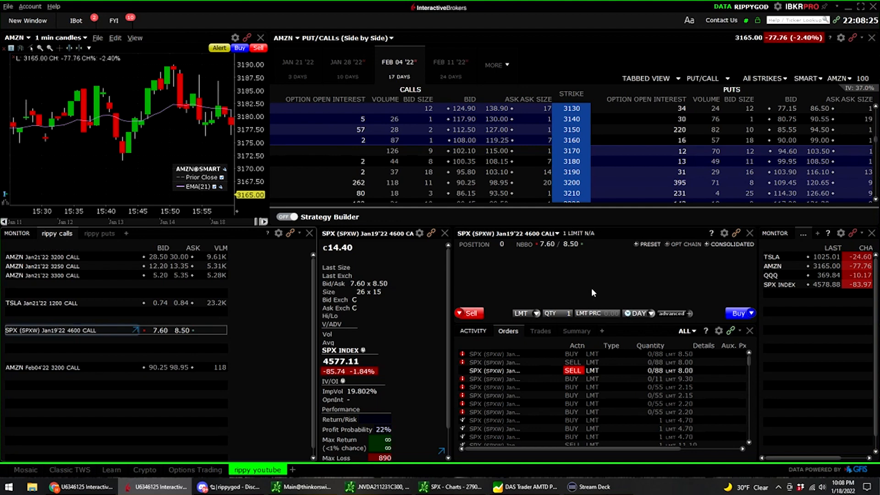
key(alt+s)
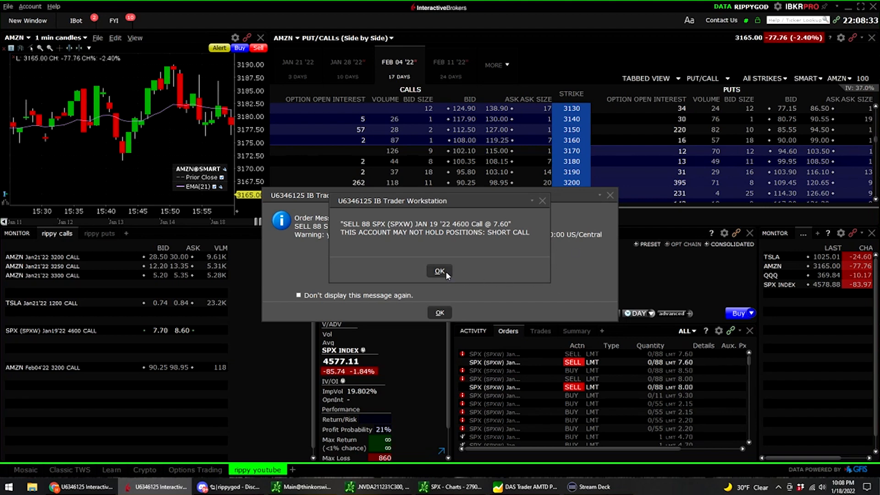
click(446, 271)
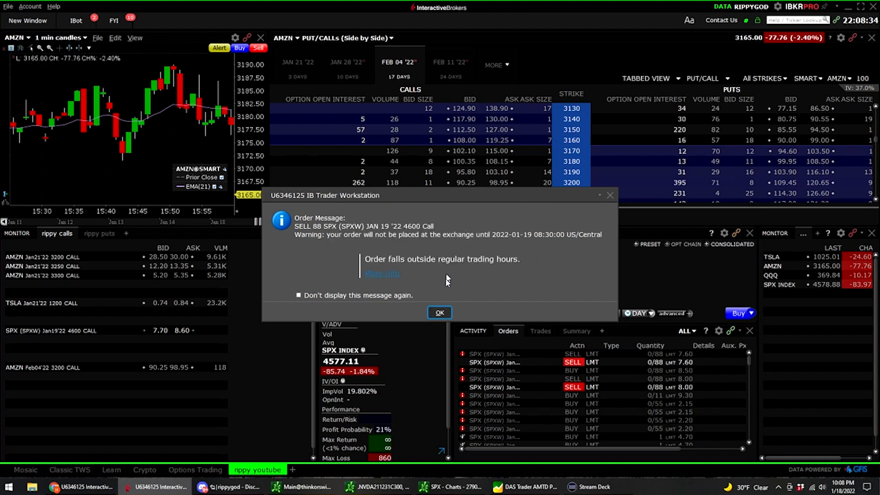
click(441, 313)
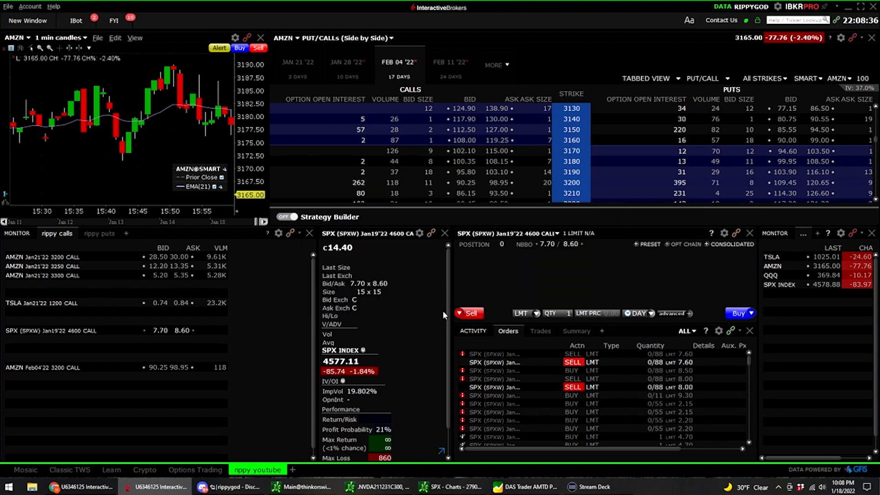
Minimize Trader Workstation and any other open windows to show the desktop.
click(848, 7)
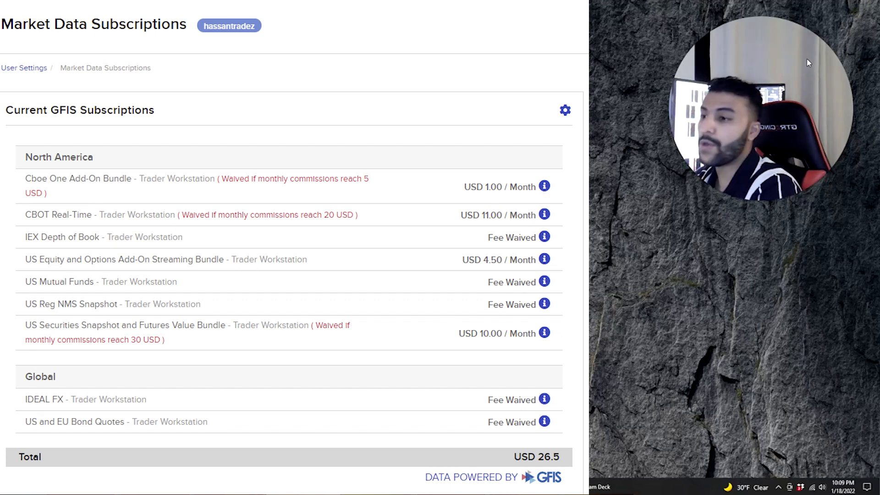
key(super+d)
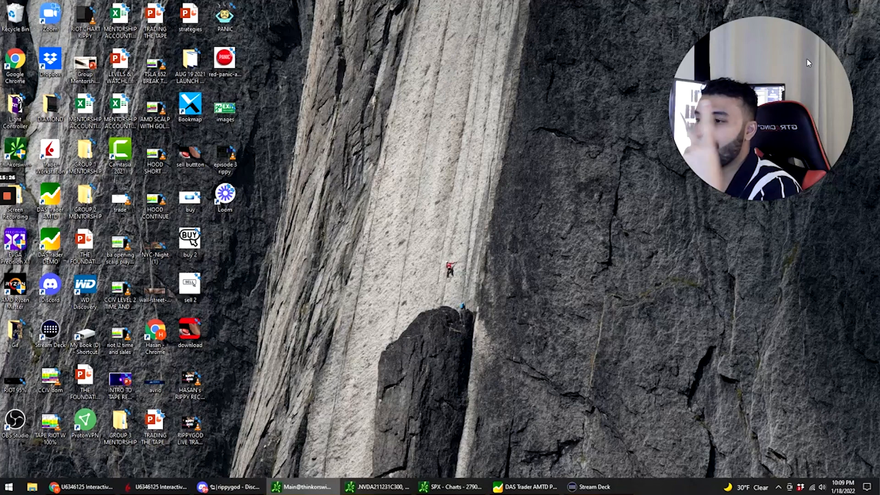